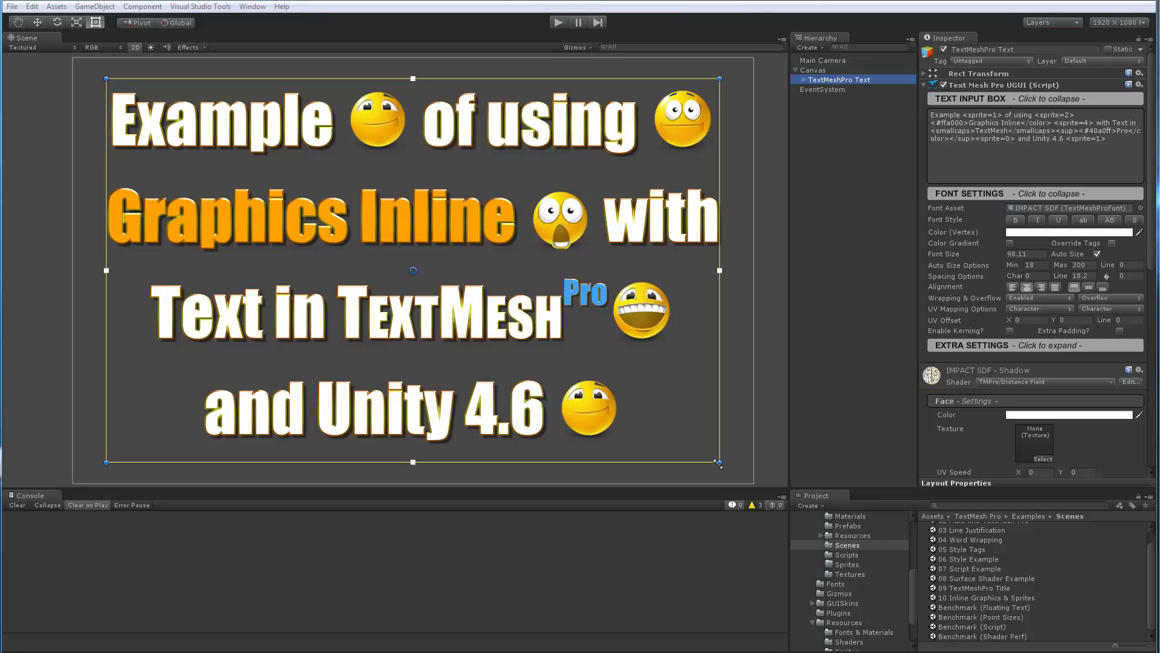
Drag the text box's bottom-right corner so the auto-sized text refits at 99.03 over four lines
mouse_move(719, 462)
left_mouse_down()
mouse_move(642, 437)
mouse_move(530, 438)
mouse_move(647, 440)
mouse_move(651, 250)
mouse_move(500, 285)
mouse_move(350, 397)
mouse_move(354, 383)
mouse_move(626, 414)
mouse_move(642, 321)
mouse_move(586, 325)
mouse_move(342, 440)
mouse_move(254, 387)
mouse_move(461, 434)
mouse_move(712, 428)
mouse_move(719, 326)
mouse_move(603, 187)
mouse_move(350, 336)
mouse_move(316, 394)
mouse_move(645, 409)
mouse_move(665, 462)
mouse_move(717, 474)
mouse_move(534, 444)
mouse_move(601, 453)
mouse_move(600, 420)
mouse_move(573, 375)
mouse_move(467, 349)
mouse_move(622, 420)
mouse_move(676, 346)
mouse_move(683, 427)
mouse_move(458, 427)
mouse_move(689, 435)
mouse_move(724, 468)
left_mouse_up()
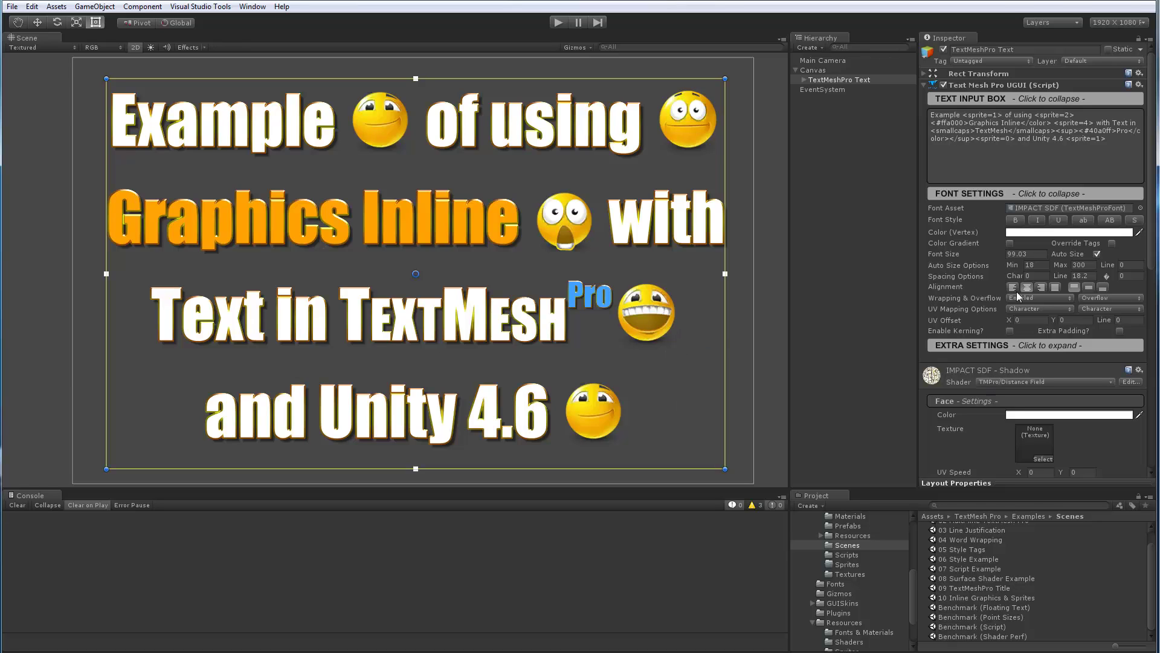
Turn off Auto Size, widen character spacing to 5.32 and right-align the example text
left_click(1098, 254)
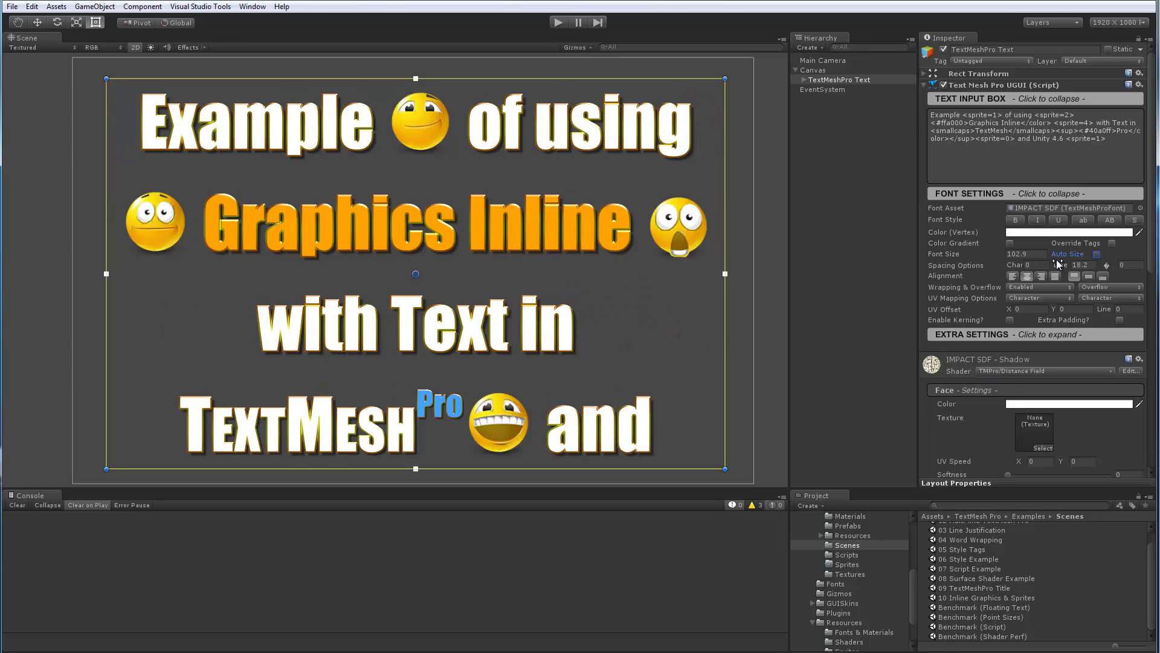
left_click_drag(1016, 264, 1128, 259)
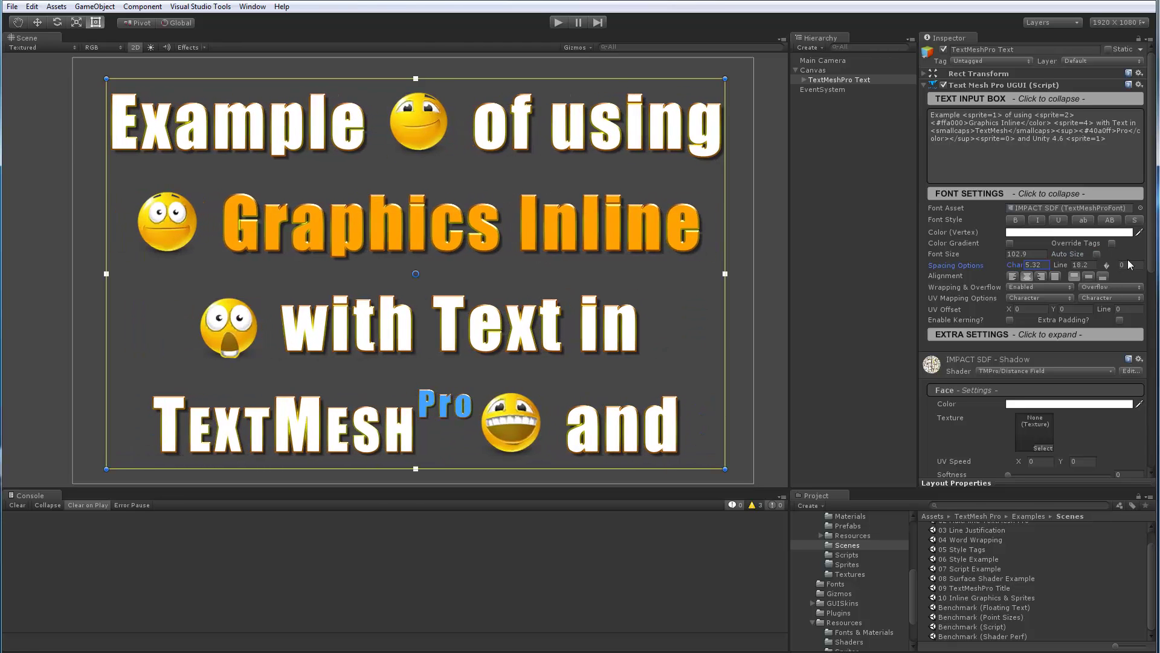
left_click(1012, 276)
left_click(1027, 275)
left_click(1041, 276)
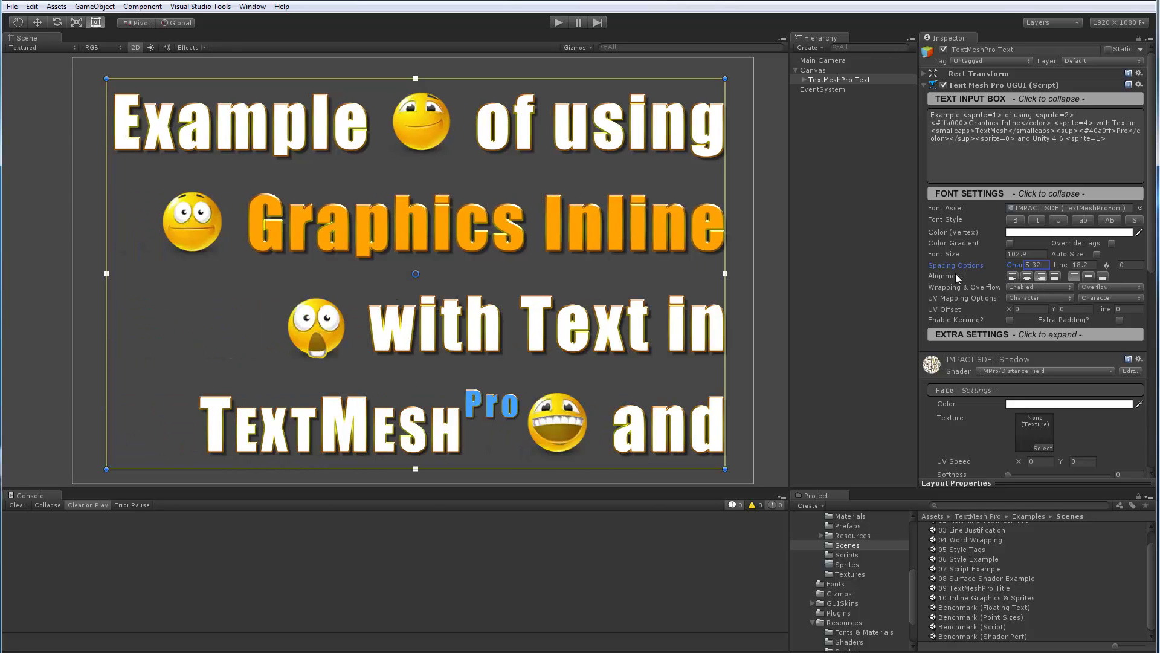
Toggle the italic Font Style on and off, leaving the text upright
left_click(1038, 220)
left_click(1038, 221)
left_click(1039, 221)
left_click(1039, 220)
left_click(1038, 221)
left_click(1038, 221)
left_click(1039, 221)
left_click(1039, 221)
left_click(1039, 220)
left_click(1039, 221)
Create a new scene, discarding changes to the example scene
left_click(12, 6)
left_click(41, 20)
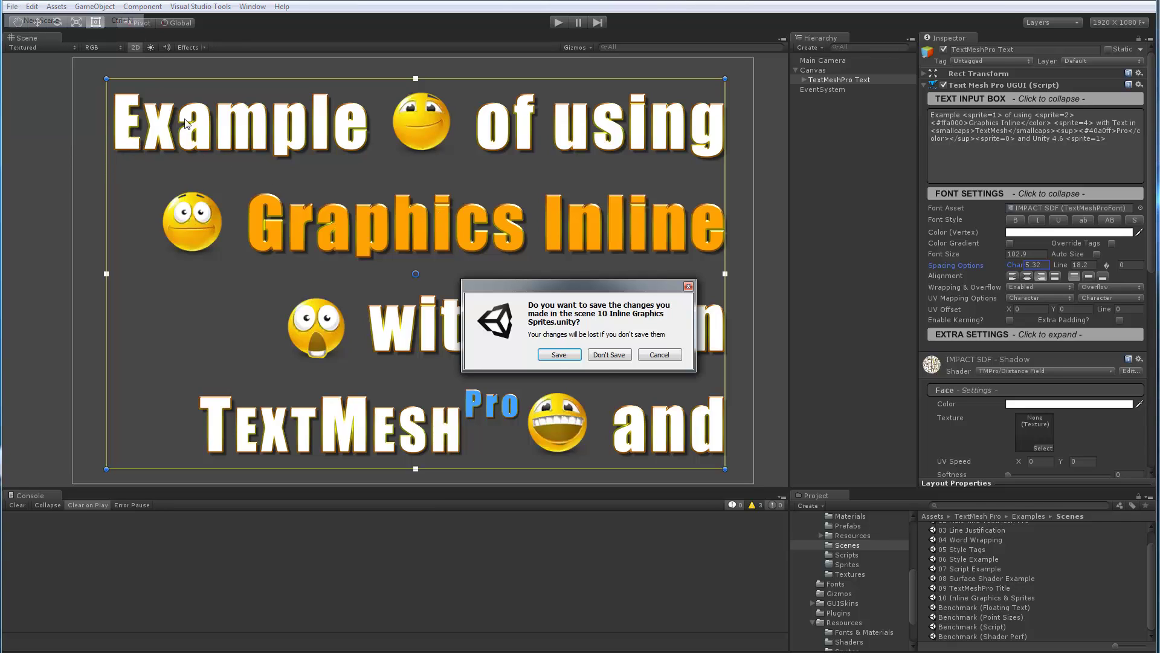
left_click(609, 356)
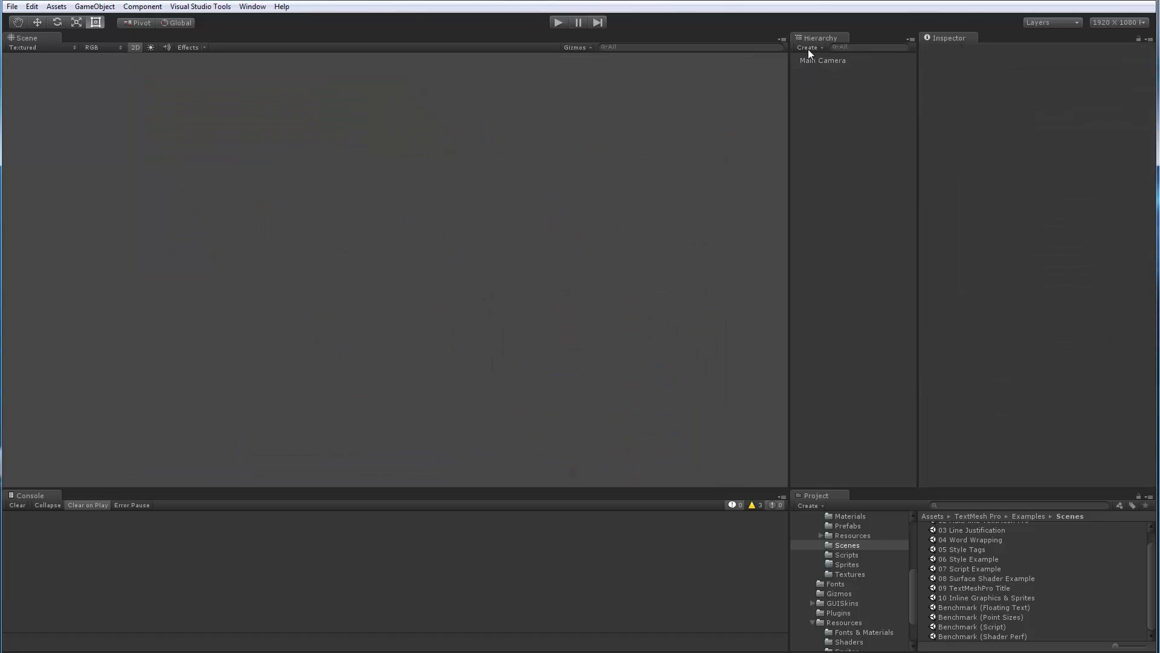
Add a UI TextMeshPro Text object and expand the Canvas to show it
left_click(808, 48)
mouse_move(820, 142)
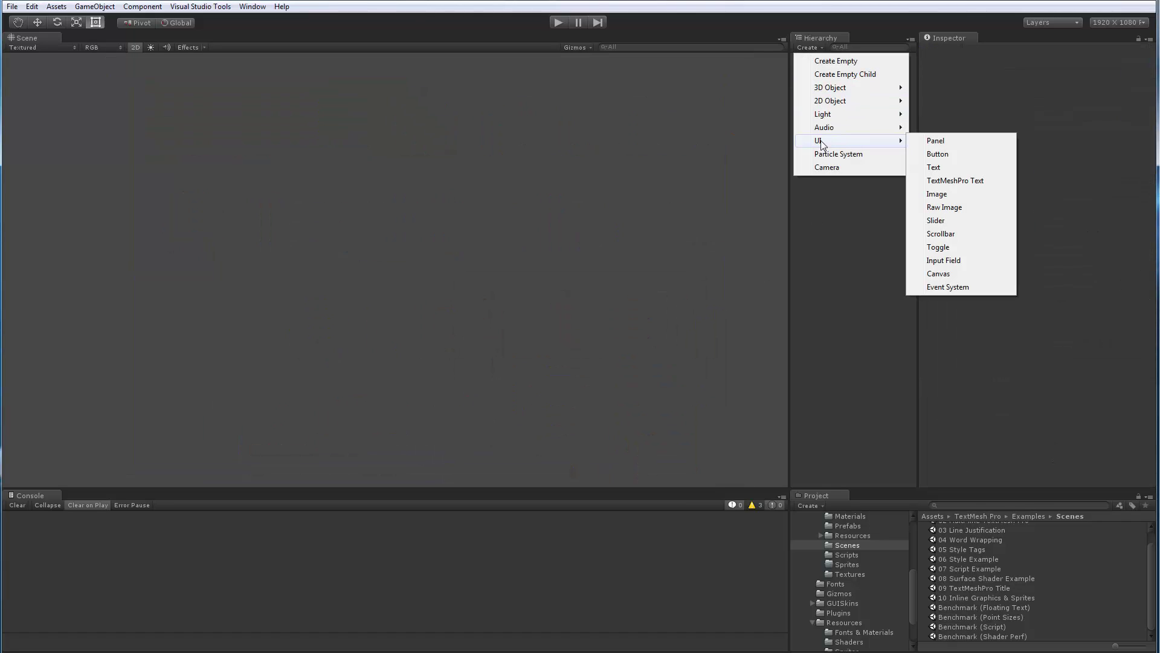
left_click(953, 181)
left_click(796, 70)
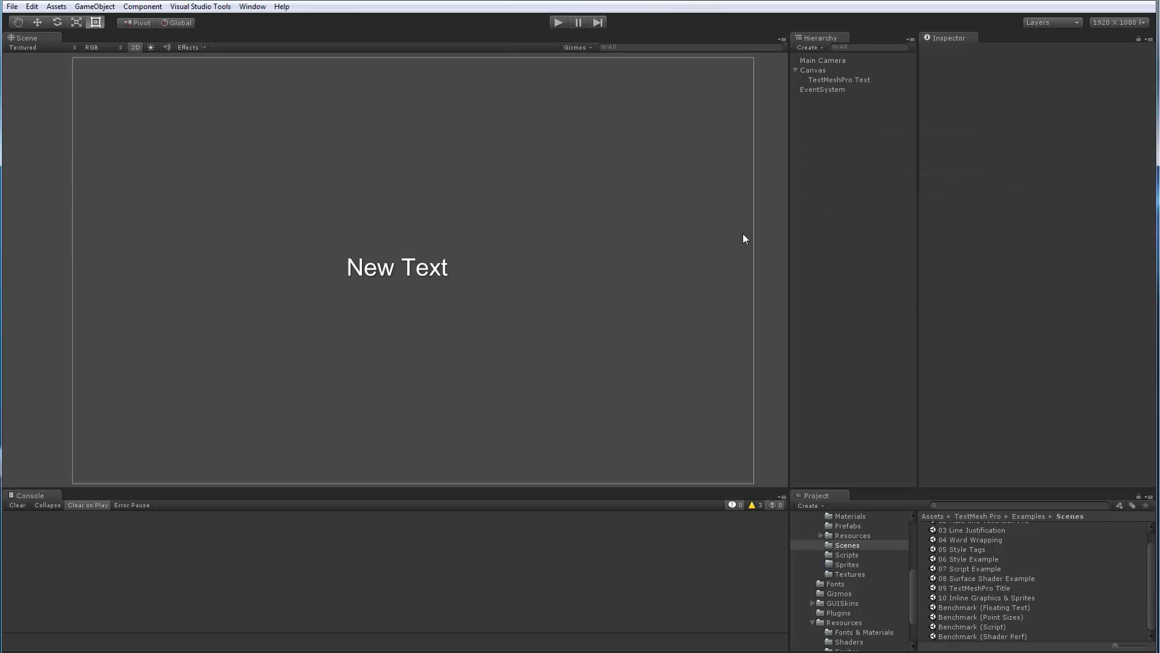
Change the text object's content to 'This is an example of using sprites.'
left_click(849, 82)
scroll(510, 349, "up", 5)
middle_click_drag(444, 310, 321, 249)
left_click(969, 116)
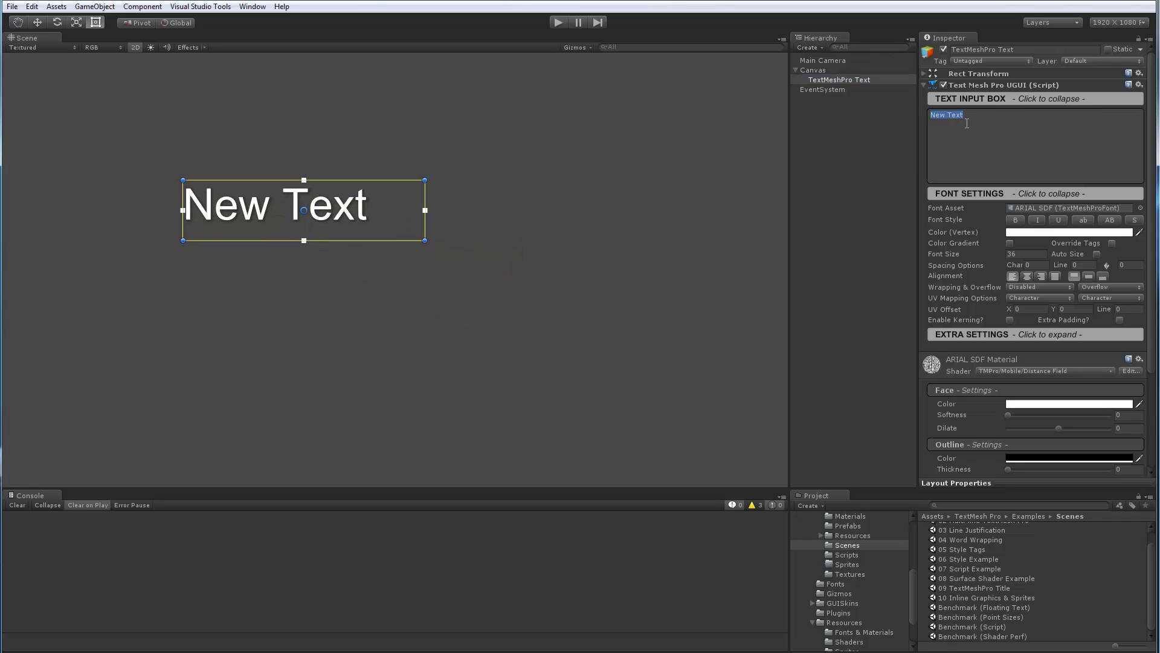
type("This is ")
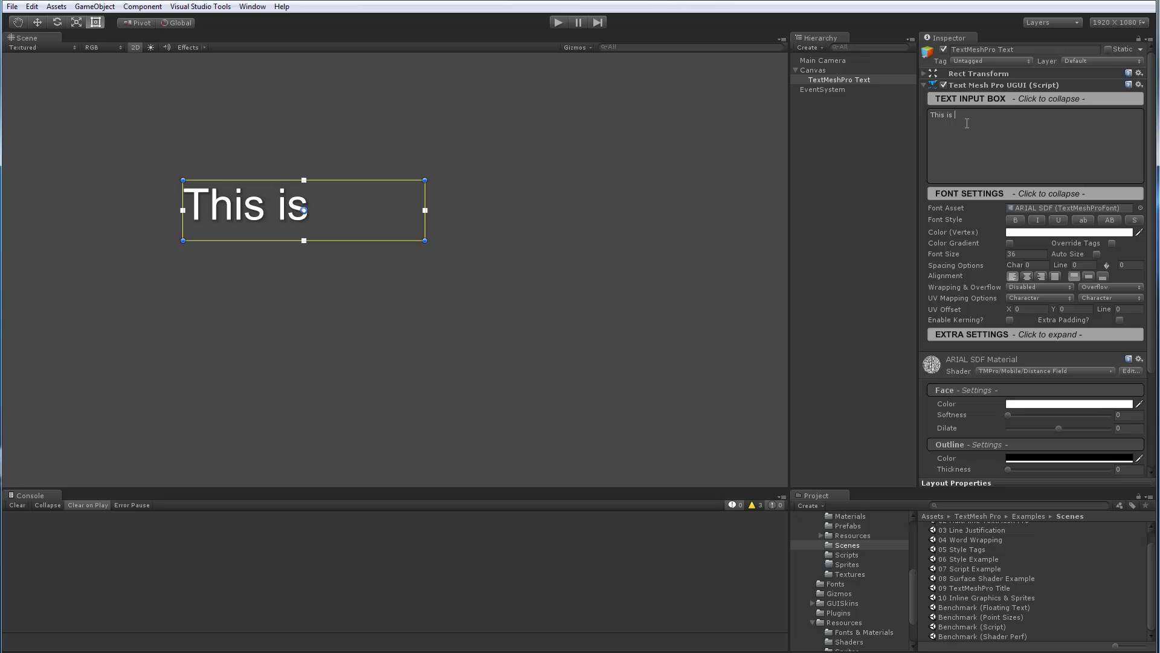
type("an example of spr")
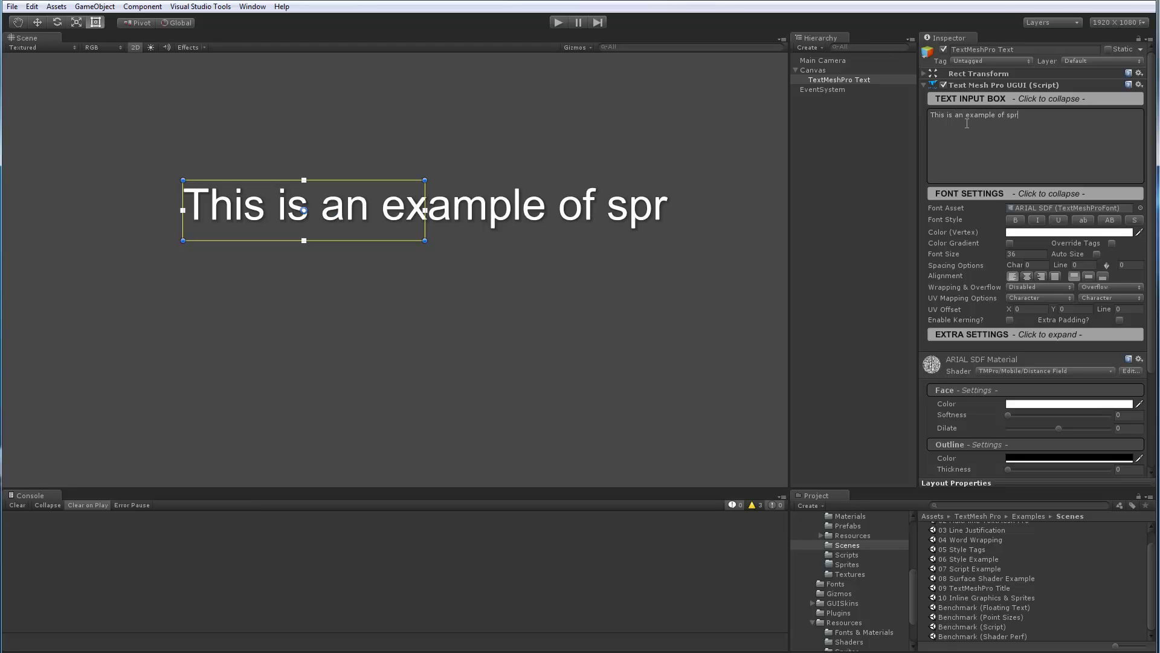
type("ites")
key("BackSpace")
key("BackSpace")
key("BackSpace")
key("BackSpace")
key("BackSpace")
key("BackSpace")
key("BackSpace")
type("using sprites.")
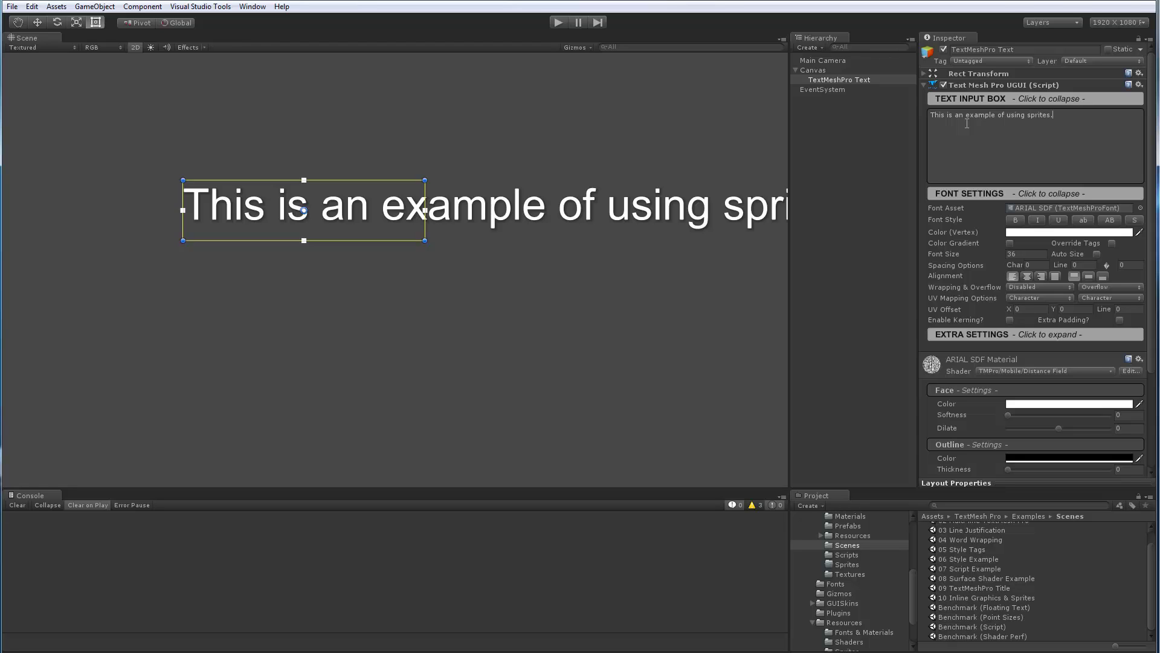
Enable Wrapping and enlarge the text box so the sentence wraps over three lines
left_click(1020, 287)
left_click(1035, 313)
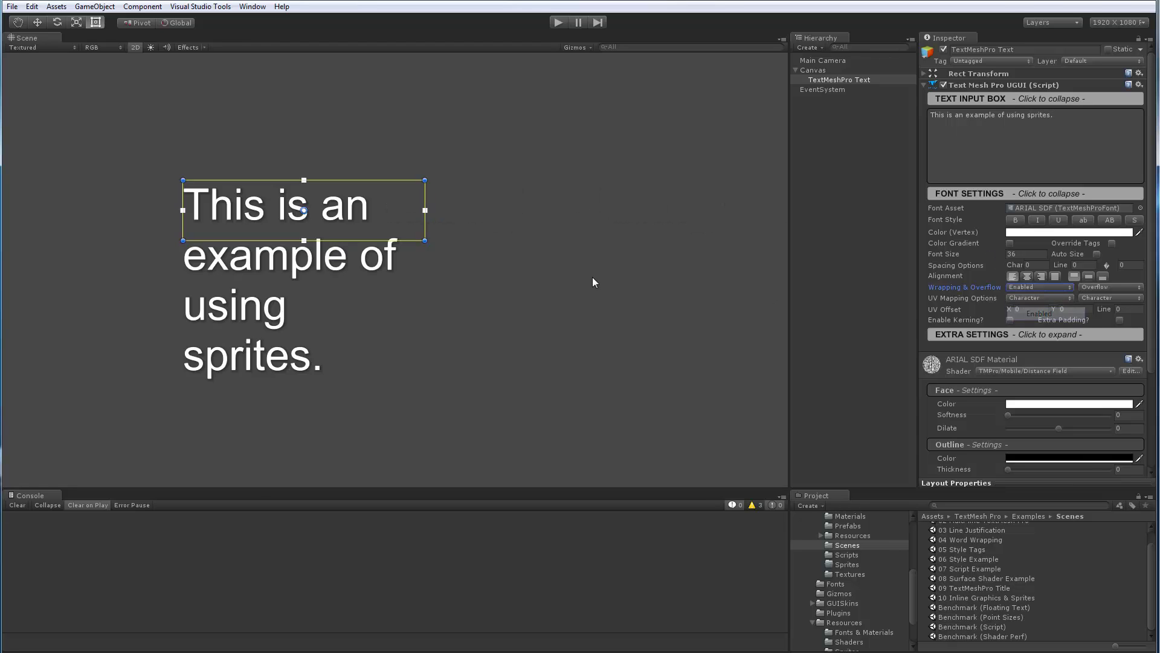
left_click_drag(422, 239, 541, 381)
middle_click_drag(418, 310, 470, 314)
scroll(458, 306, "up", 5)
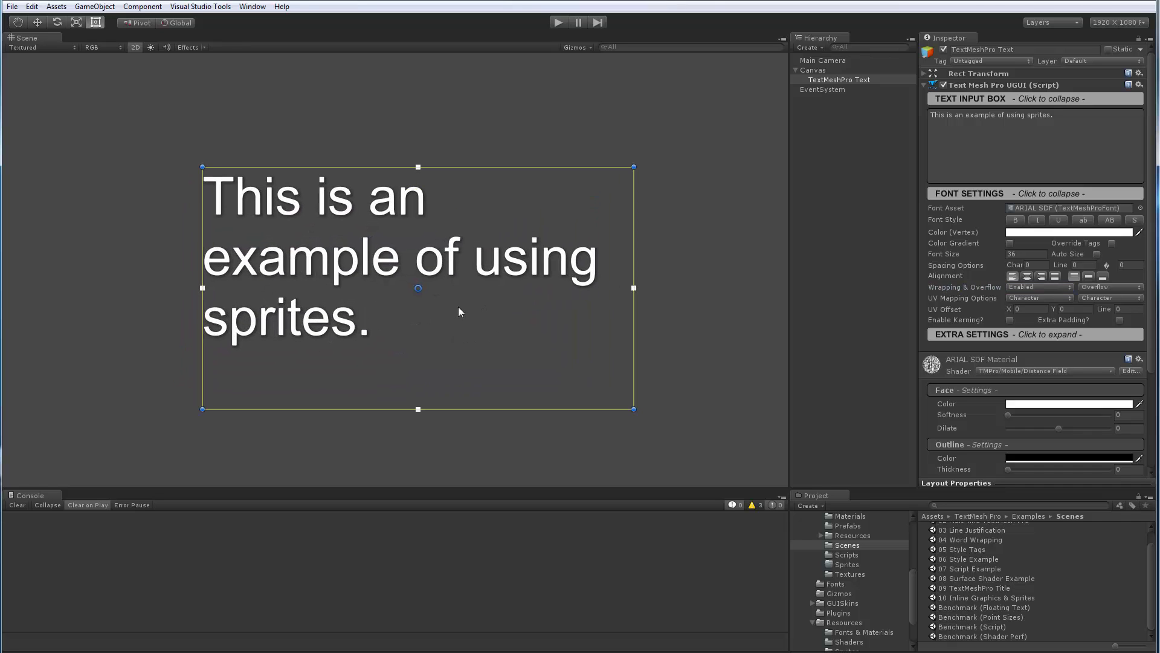
Insert a <sprite=0> tag right after 'This is' in the text
left_click(958, 117)
left_click(957, 116)
key("Left")
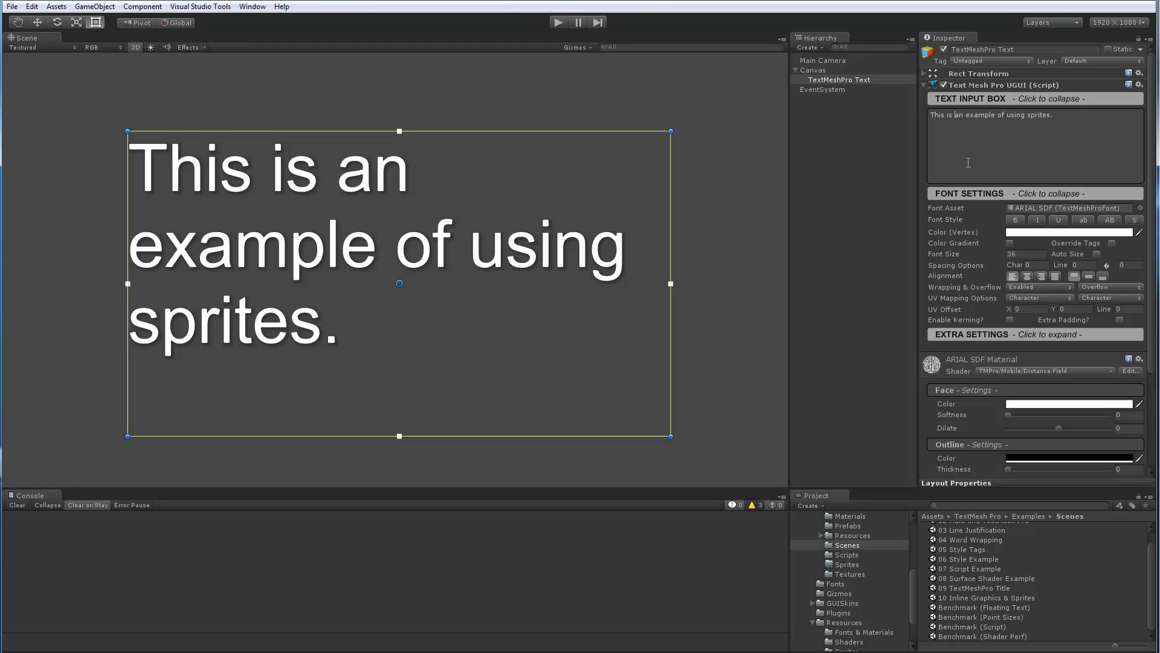
type("<sprite=0")
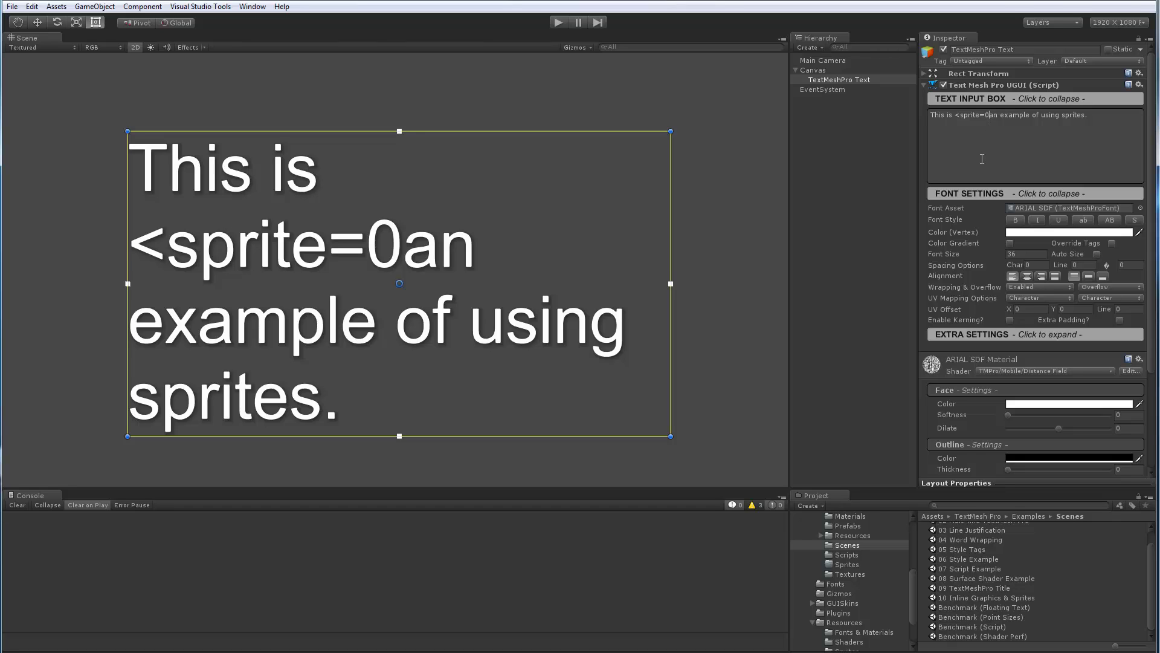
type(">")
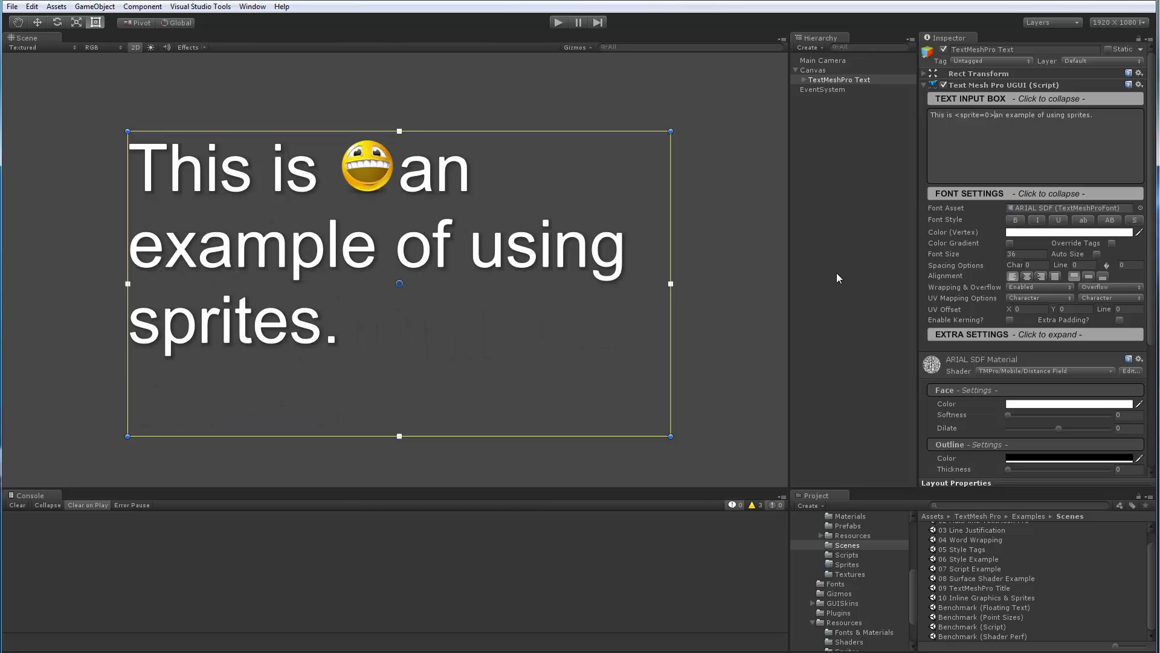
Add <sprite=4> after 'example' and replace the final period with <sprite=6>
left_click(1038, 116)
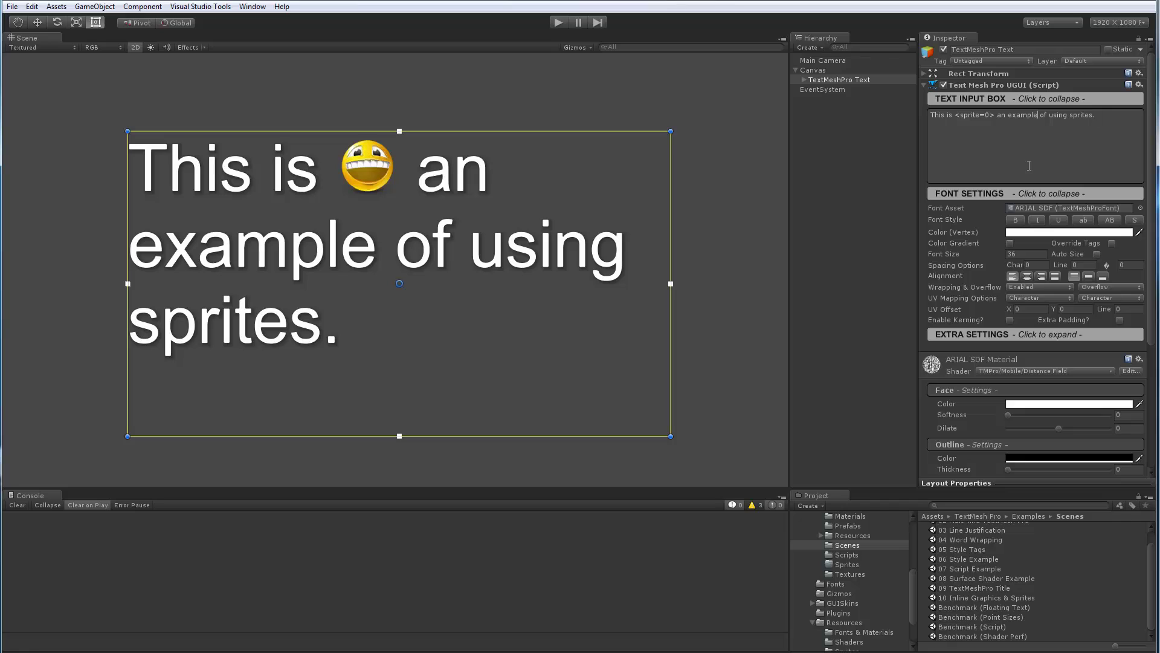
type("<sprite=")
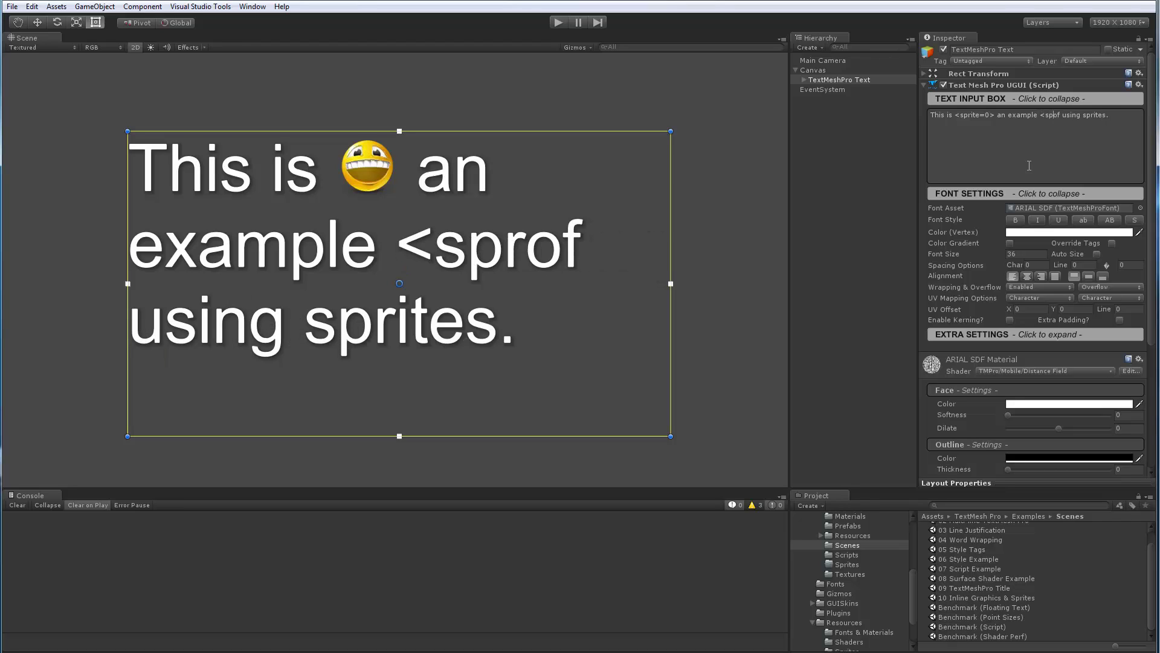
type("4>")
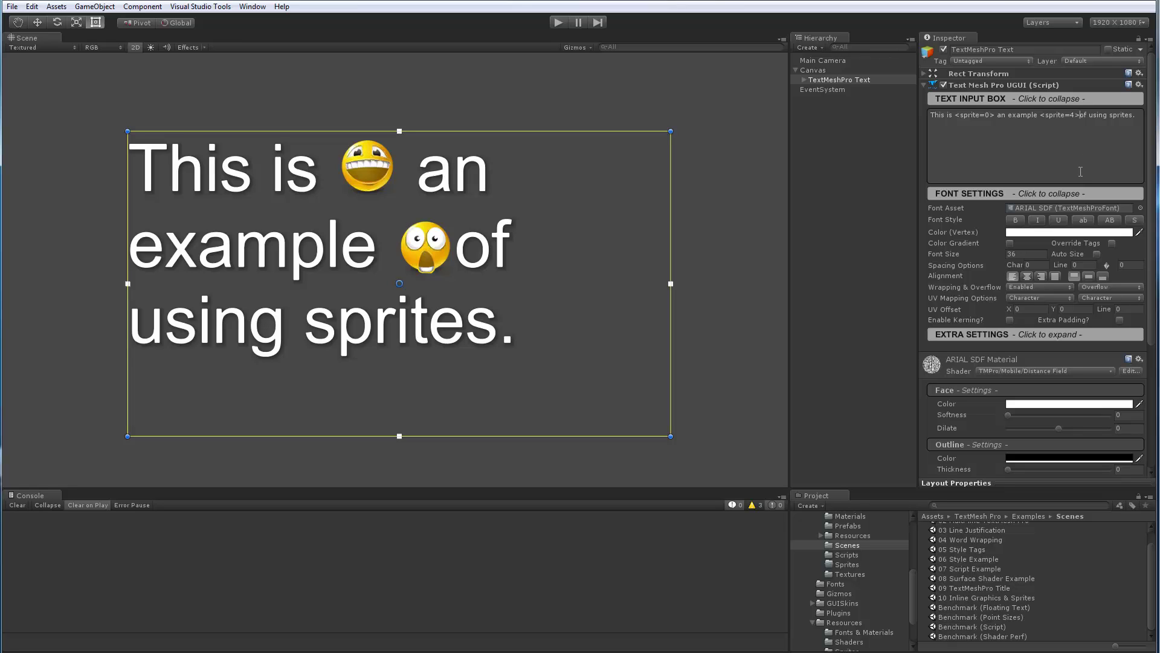
key("End")
key("BackSpace")
type("<sprite=6>")
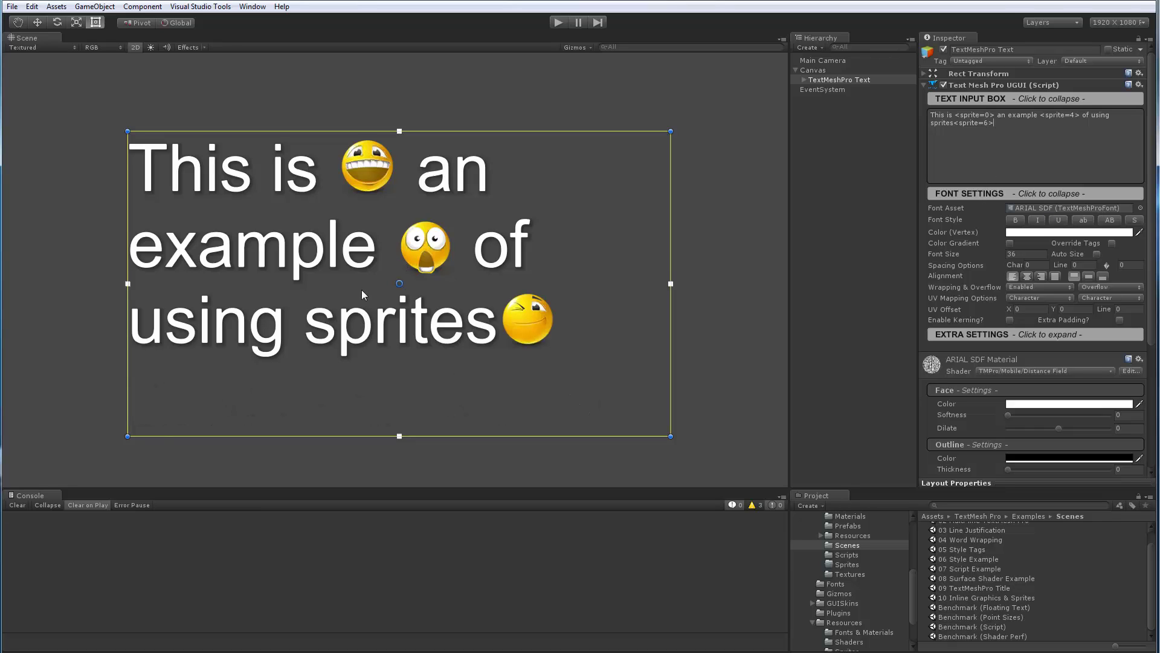
scroll(396, 269, "up", 1)
middle_click_drag(393, 272, 404, 272)
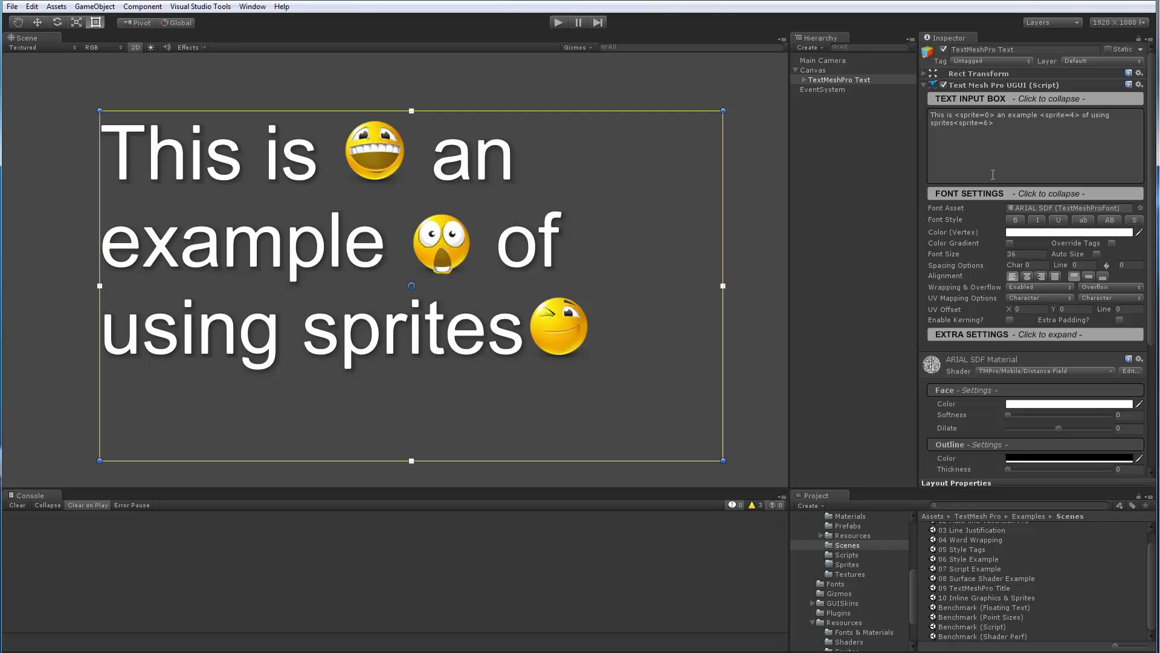
Scroll to the Inline Graphic Manager and view the Default Sprite Atlas sprite list
scroll(992, 171, "down", 5)
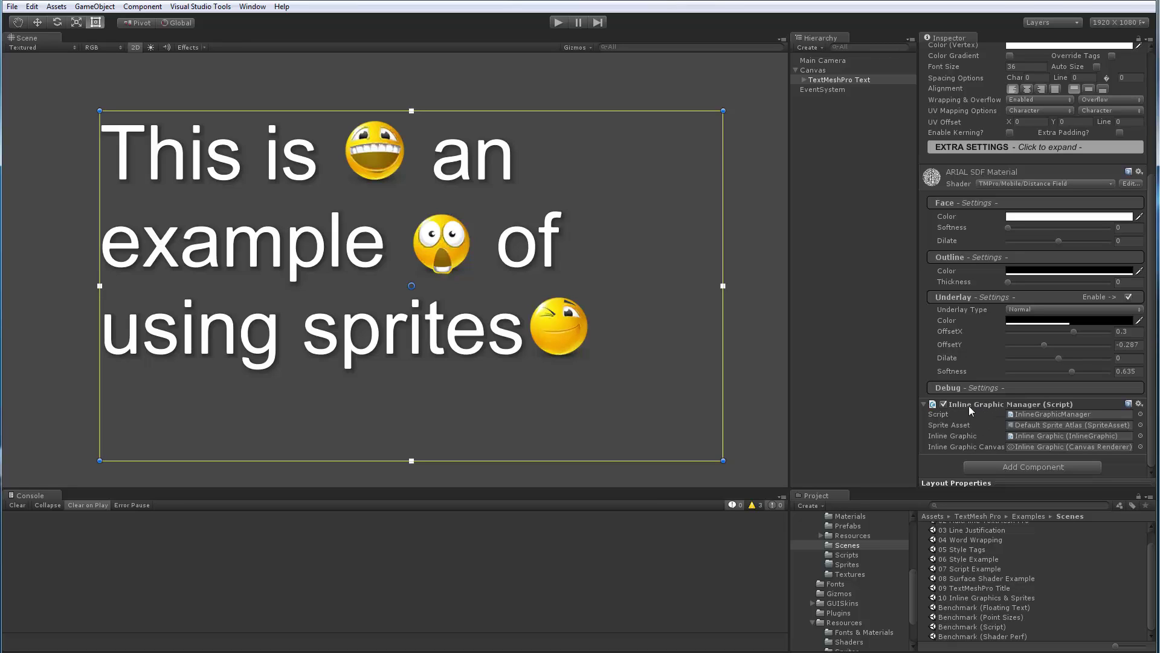
left_click(1043, 425)
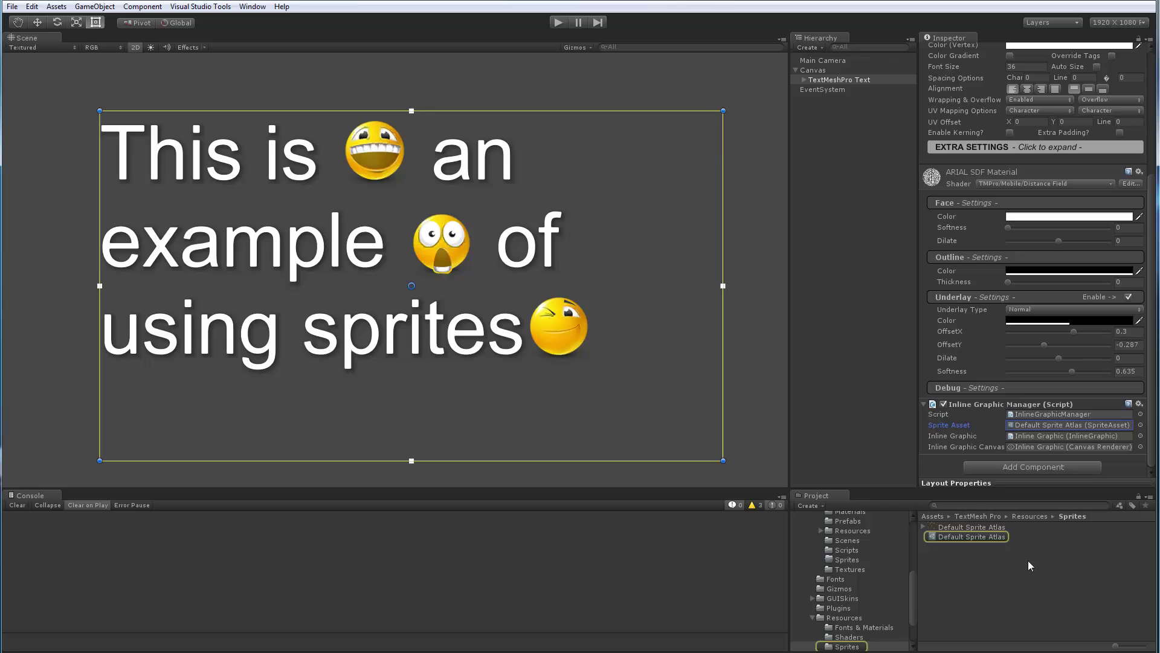
left_click_drag(913, 604, 912, 595)
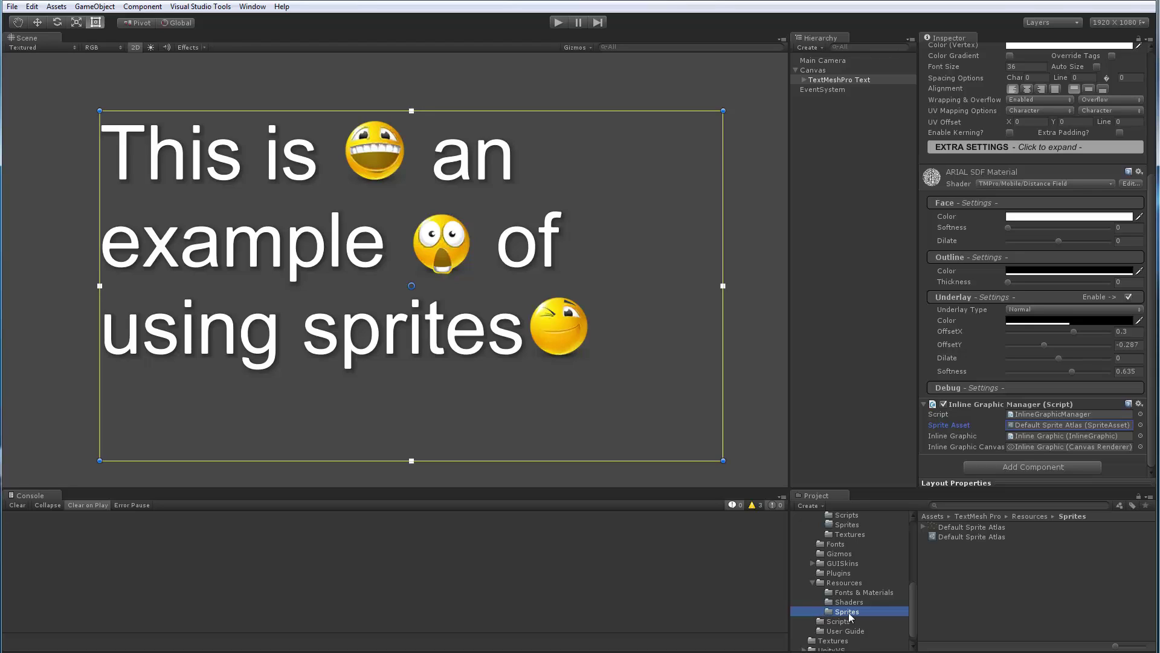
left_click(959, 537)
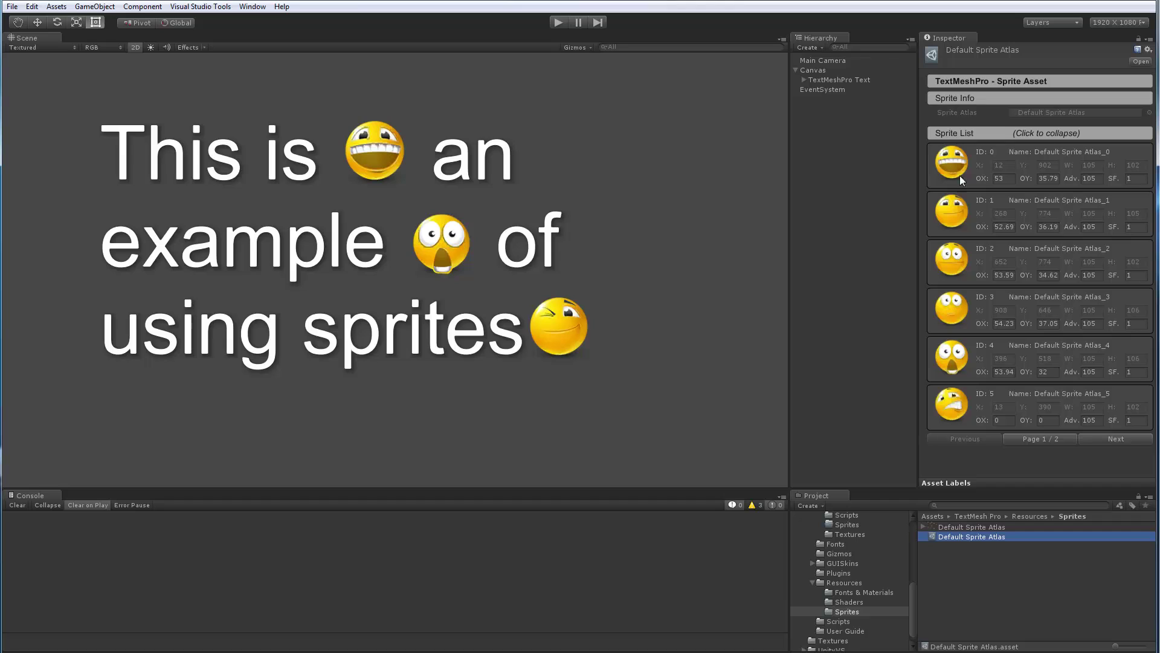
left_click(838, 81)
scroll(1013, 361, "down", 5)
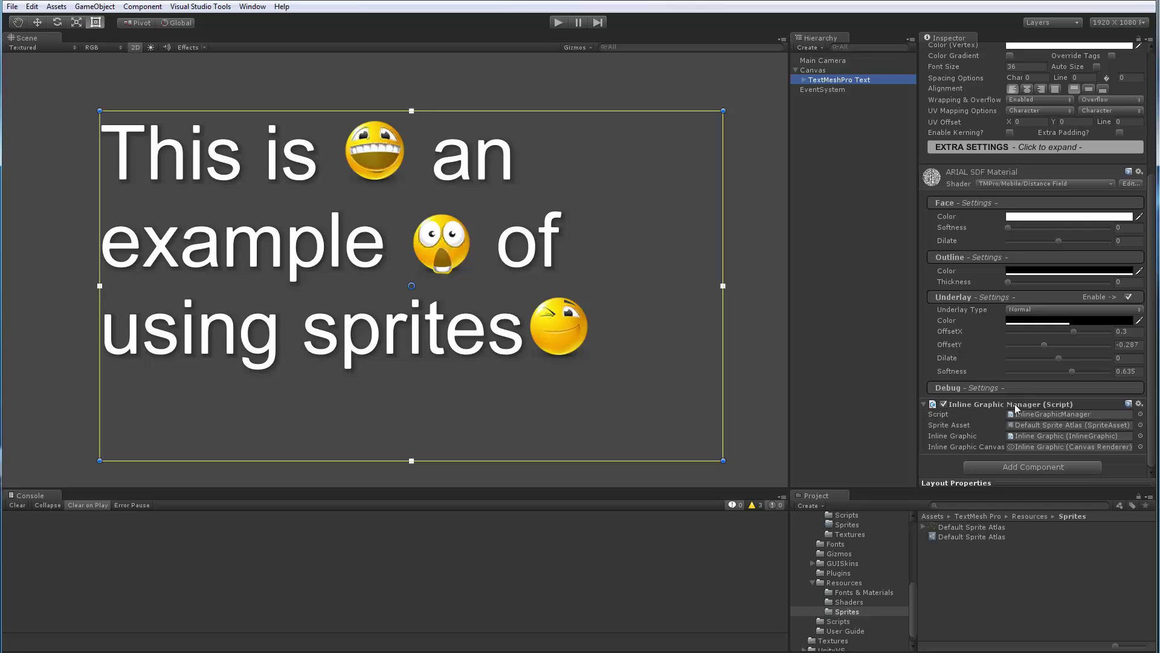
scroll(993, 307, "up", 5)
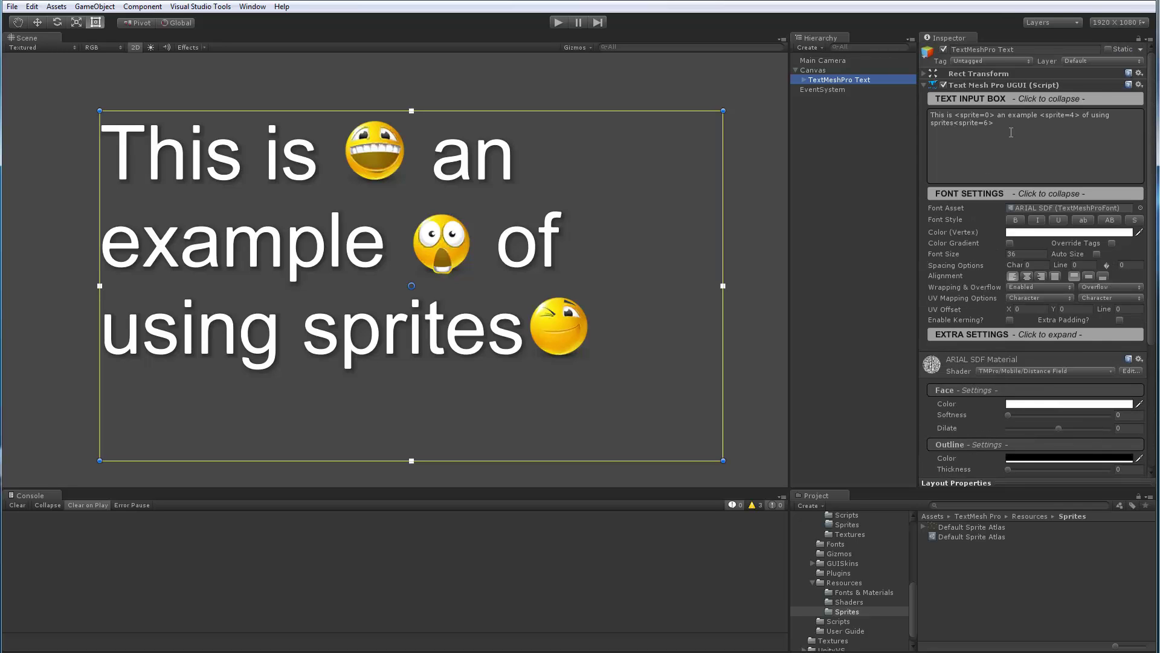
scroll(990, 336, "down", 5)
scroll(1000, 292, "up", 5)
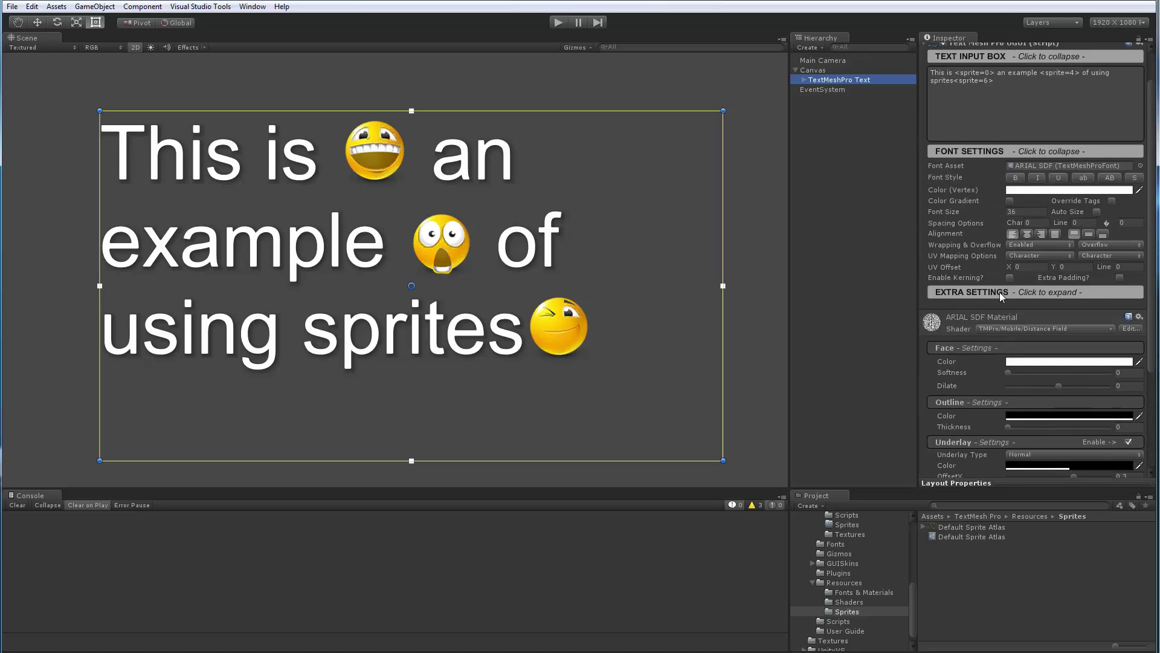
left_click(803, 79)
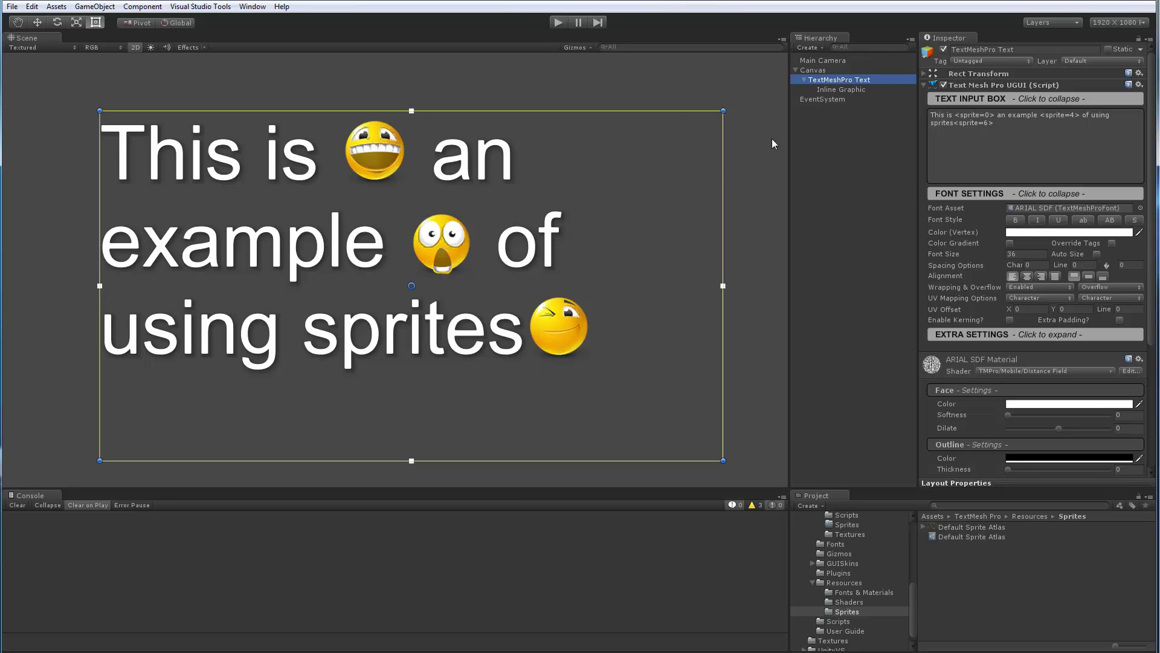
left_click(839, 90)
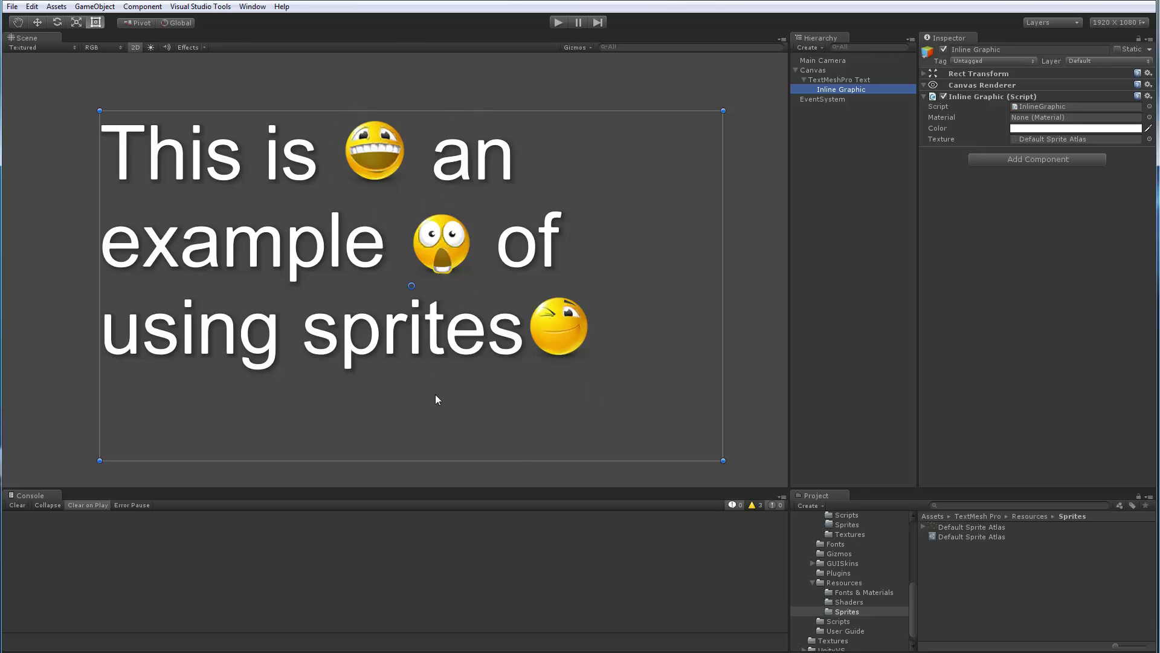
left_click(837, 79)
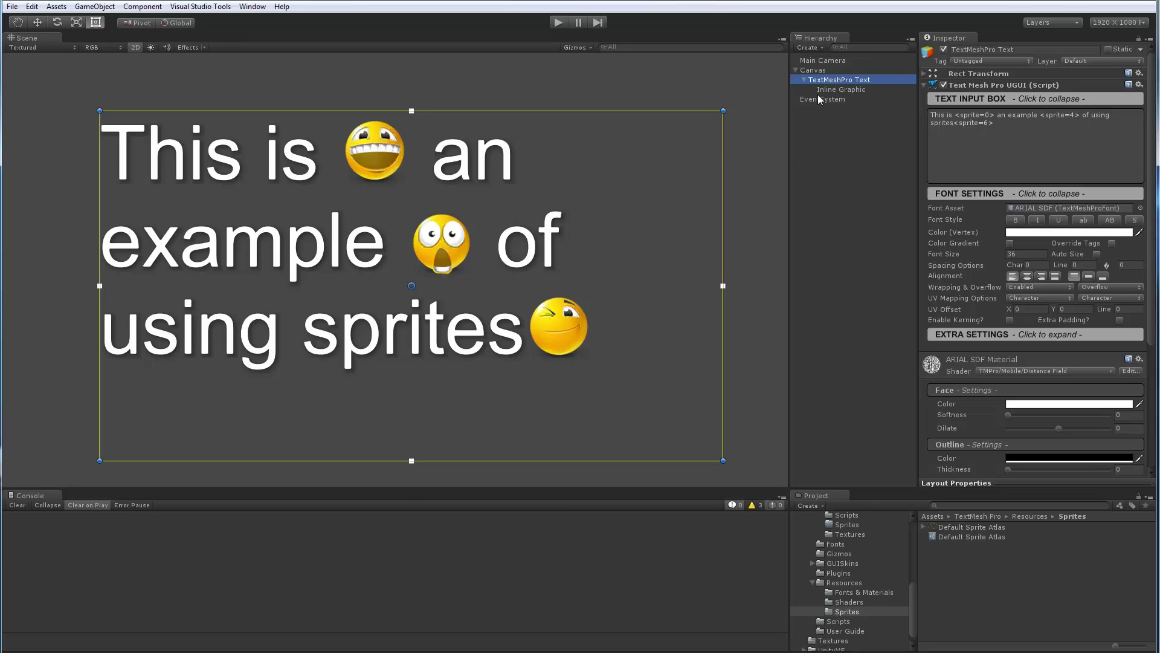
left_click(803, 79)
scroll(360, 302, "up", 1)
middle_click_drag(357, 299, 361, 299)
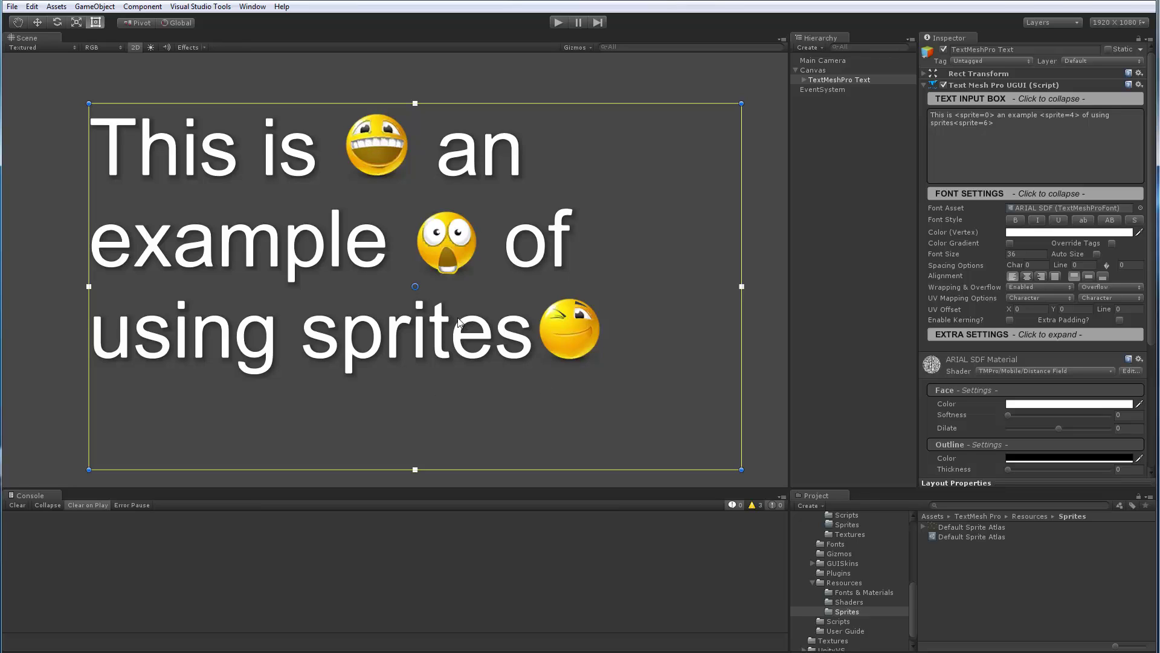
Delete the Captiva Icons sprite asset from the Textures folder
scroll(861, 596, "down", 1)
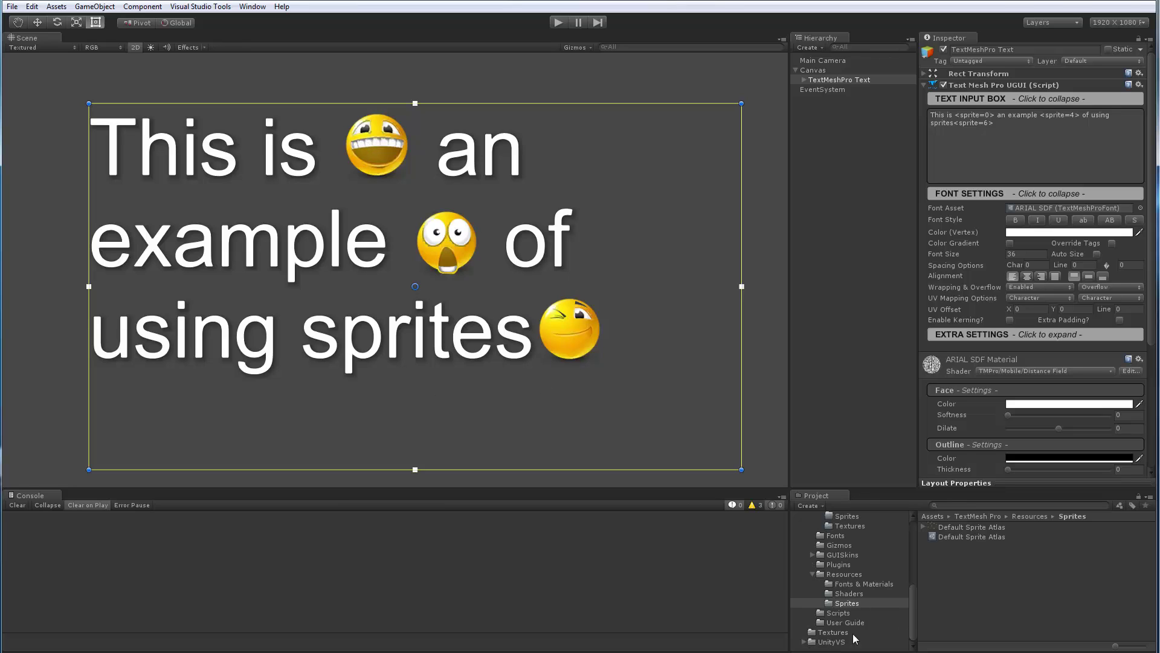
left_click(839, 633)
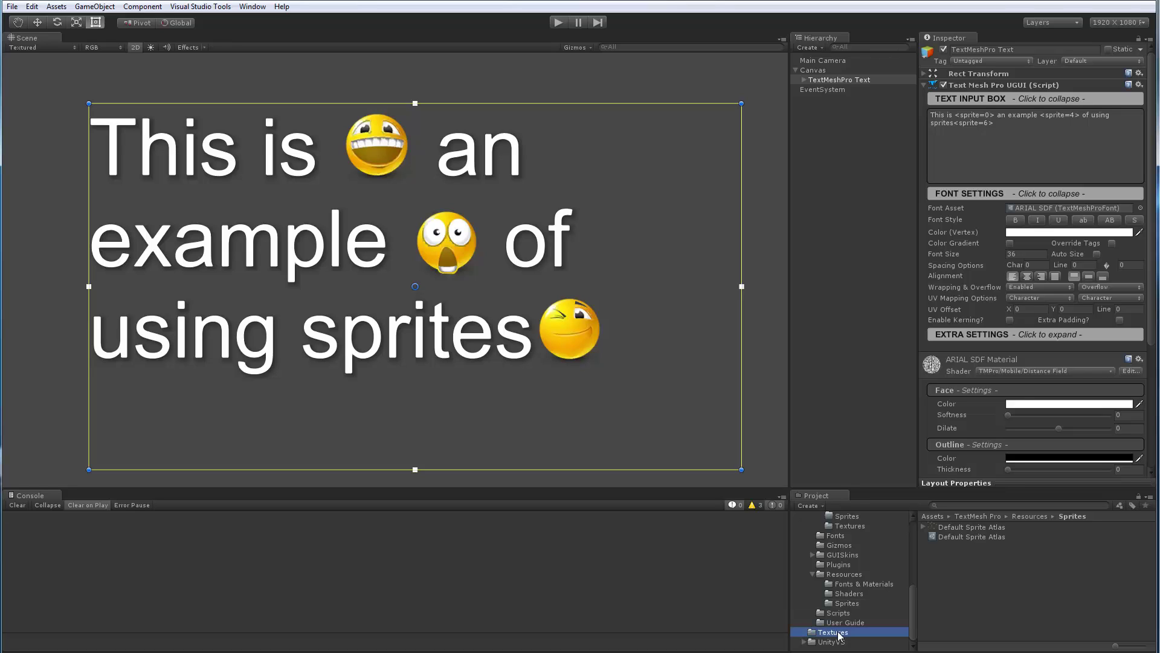
left_click(961, 537)
key("Delete")
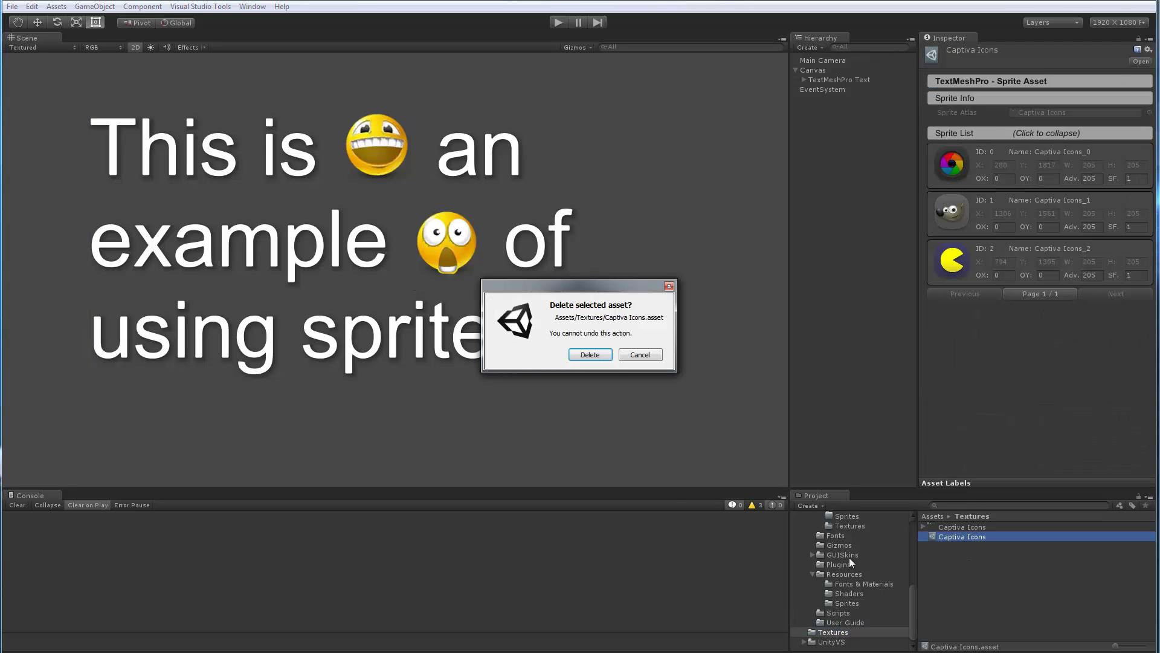
key("Return")
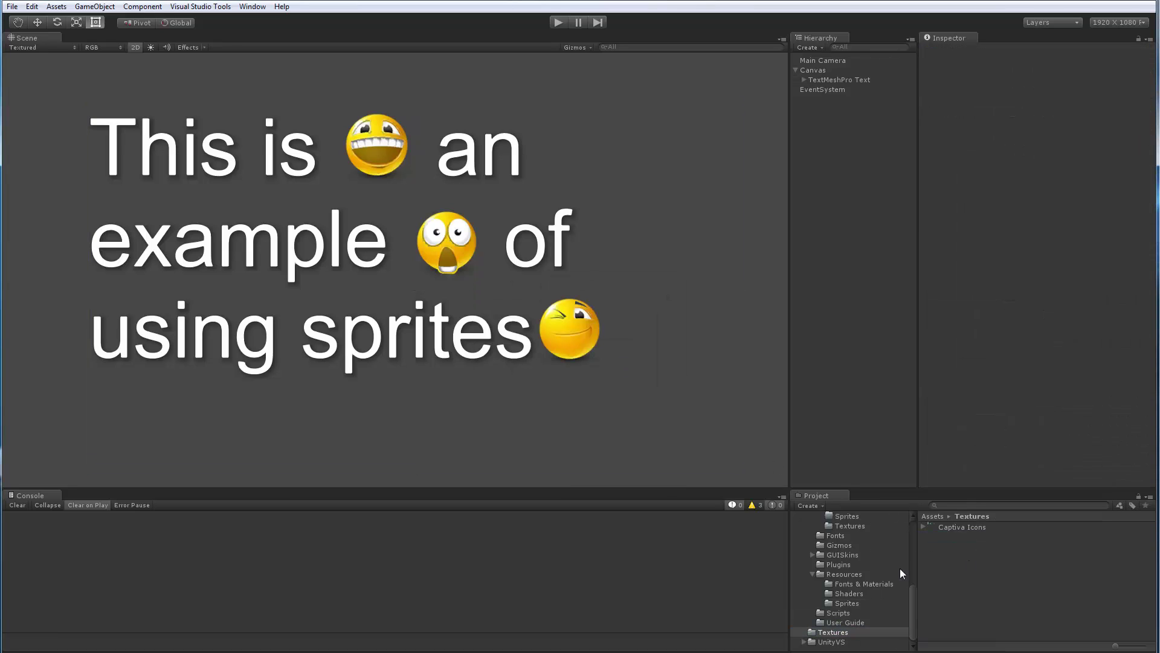
Delete the Captiva Icons texture's existing sprite slices in the Sprite Editor and apply
left_click(923, 527)
left_click(952, 527)
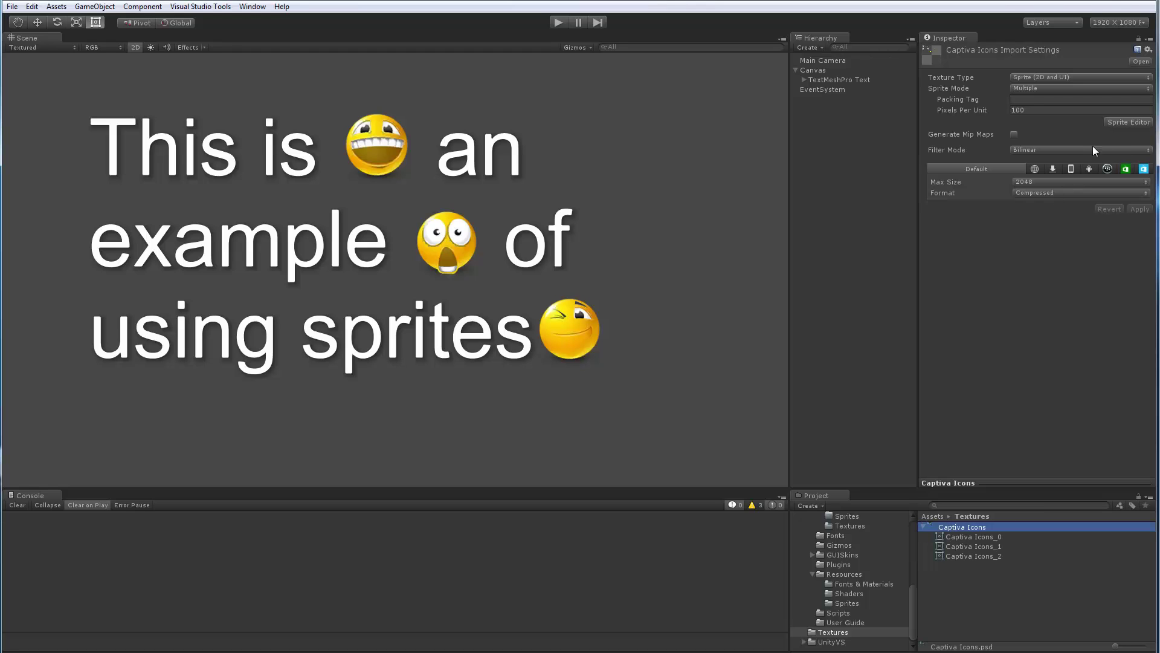
left_click(1128, 122)
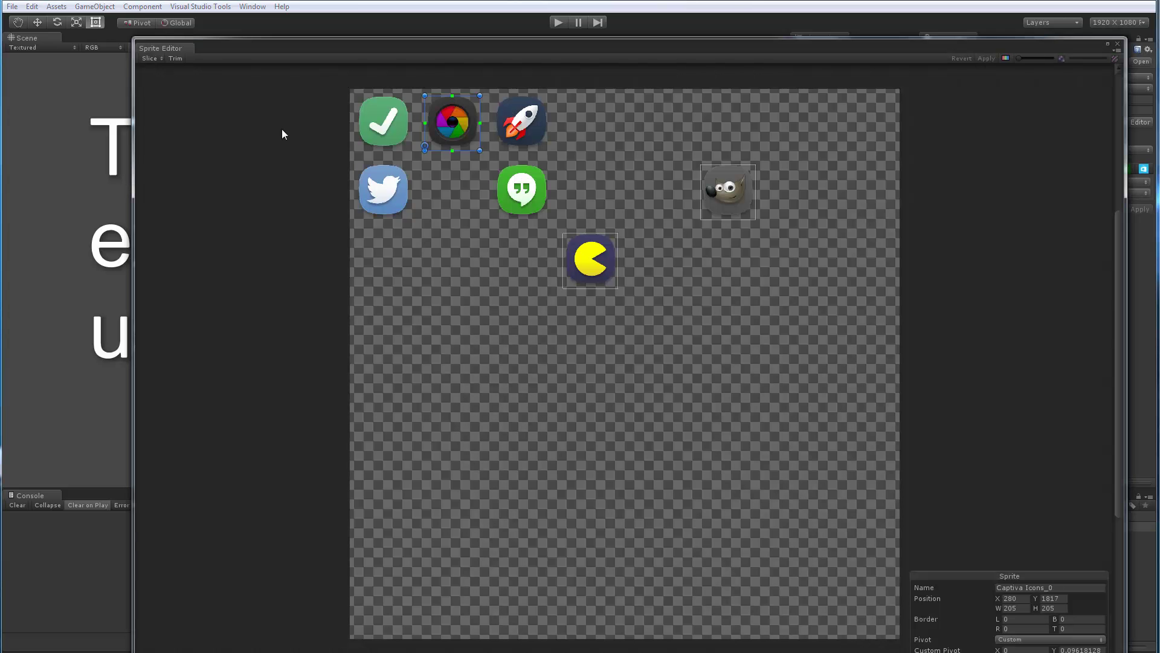
key("Delete")
left_click(591, 257)
key("Delete")
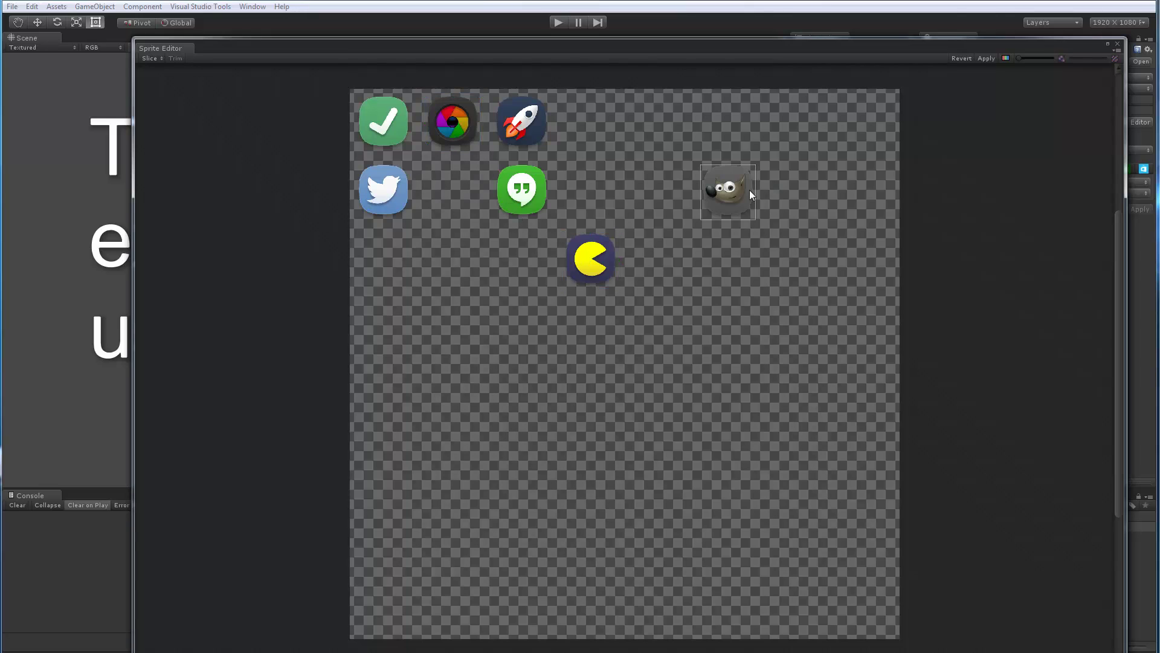
left_click(989, 58)
left_click(1118, 44)
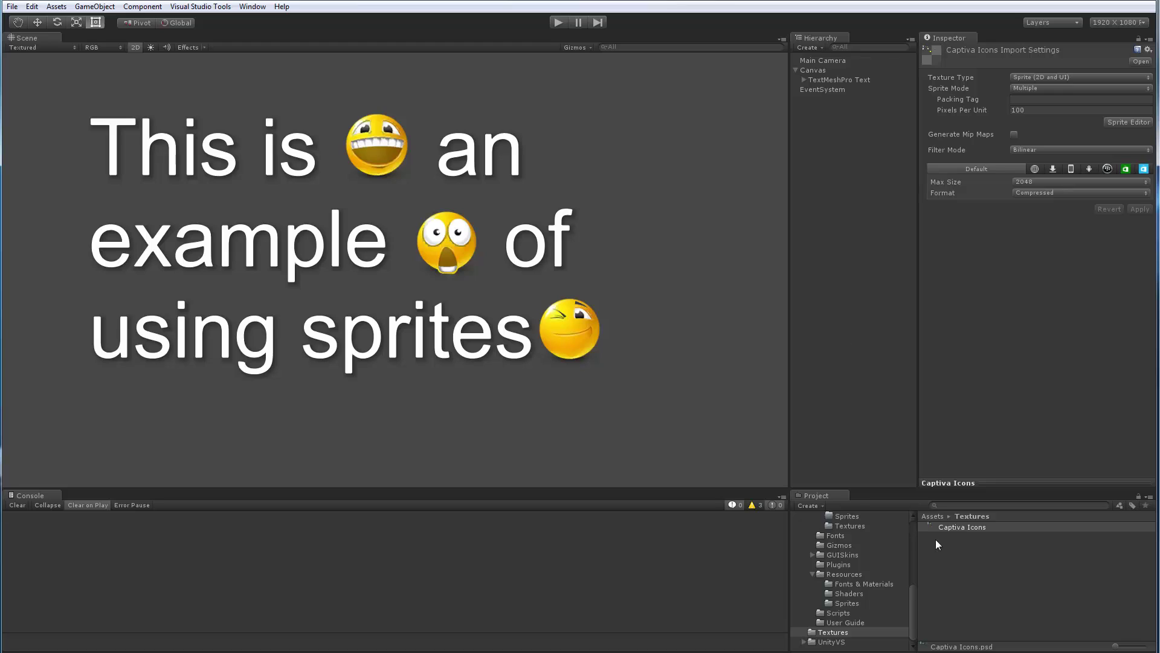
left_click(1000, 574)
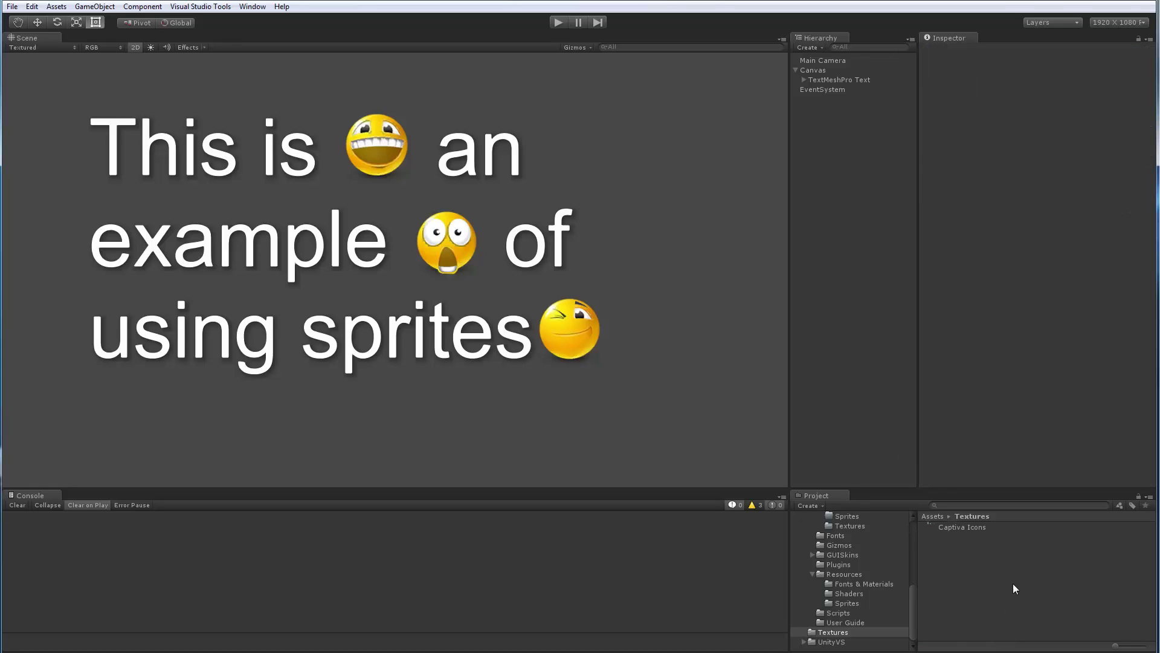
Keep Captiva Icons as Sprite (2D and UI) in Multiple mode and open the Sprite Editor
left_click(967, 527)
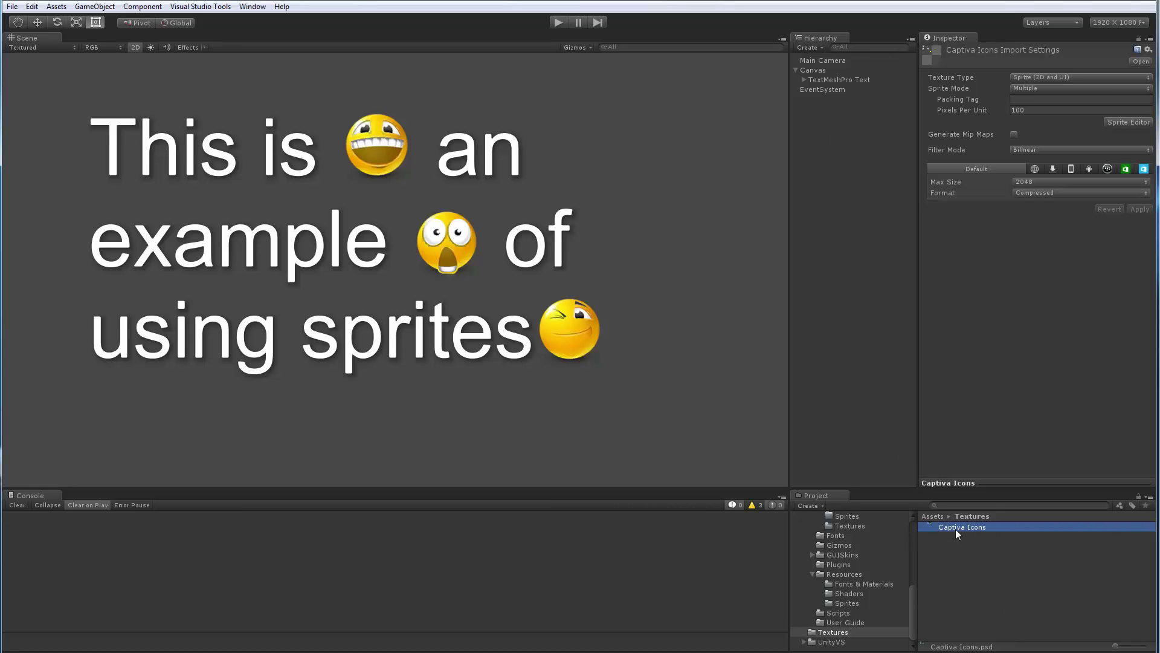
left_click(1037, 79)
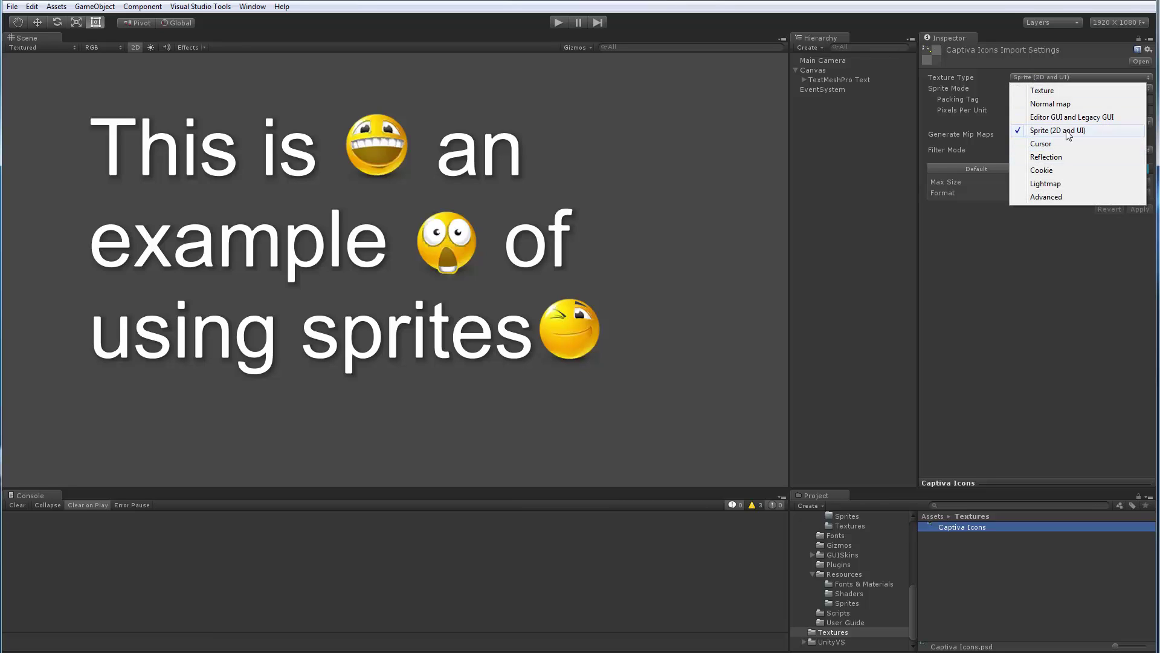
left_click(1053, 311)
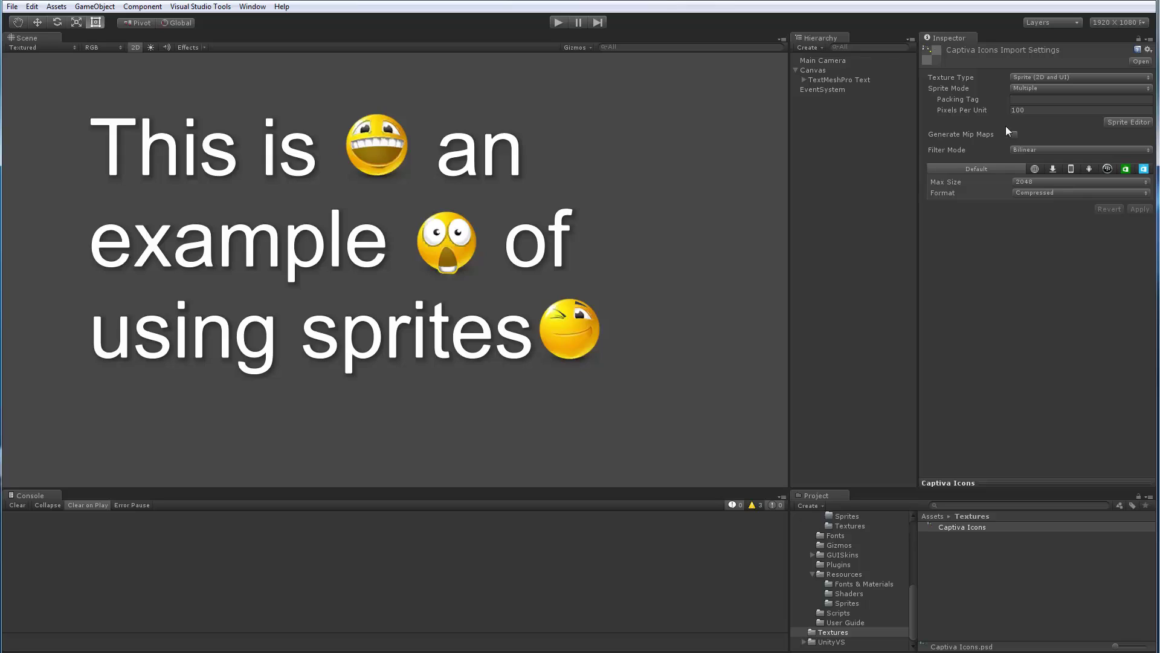
left_click(1034, 89)
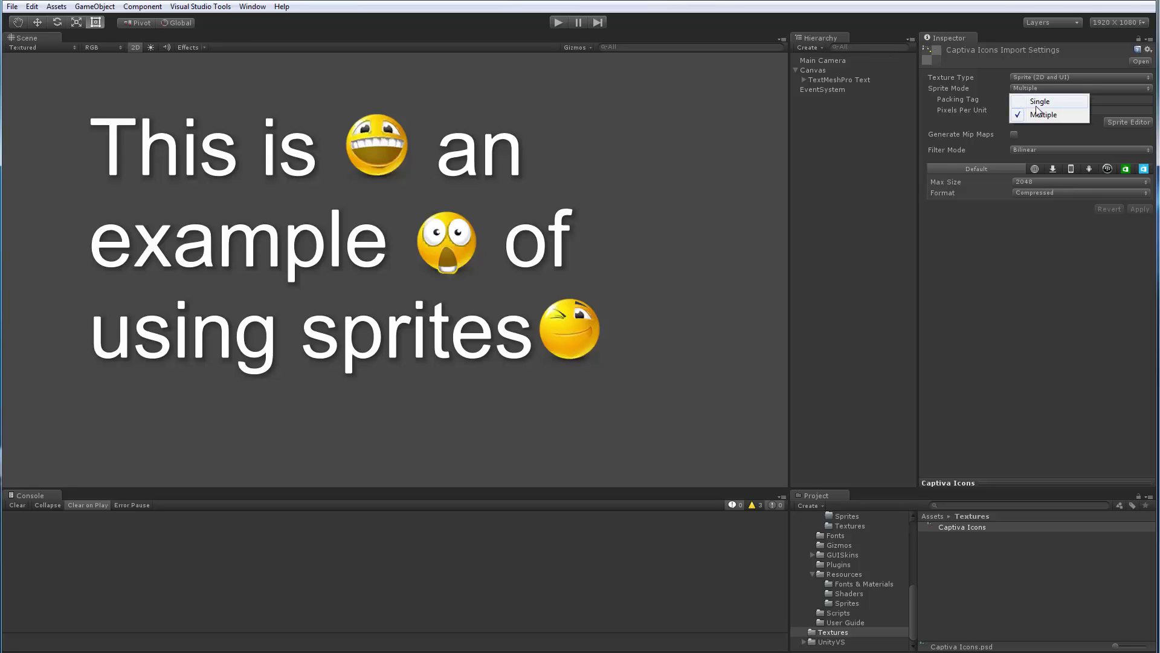
left_click(1044, 114)
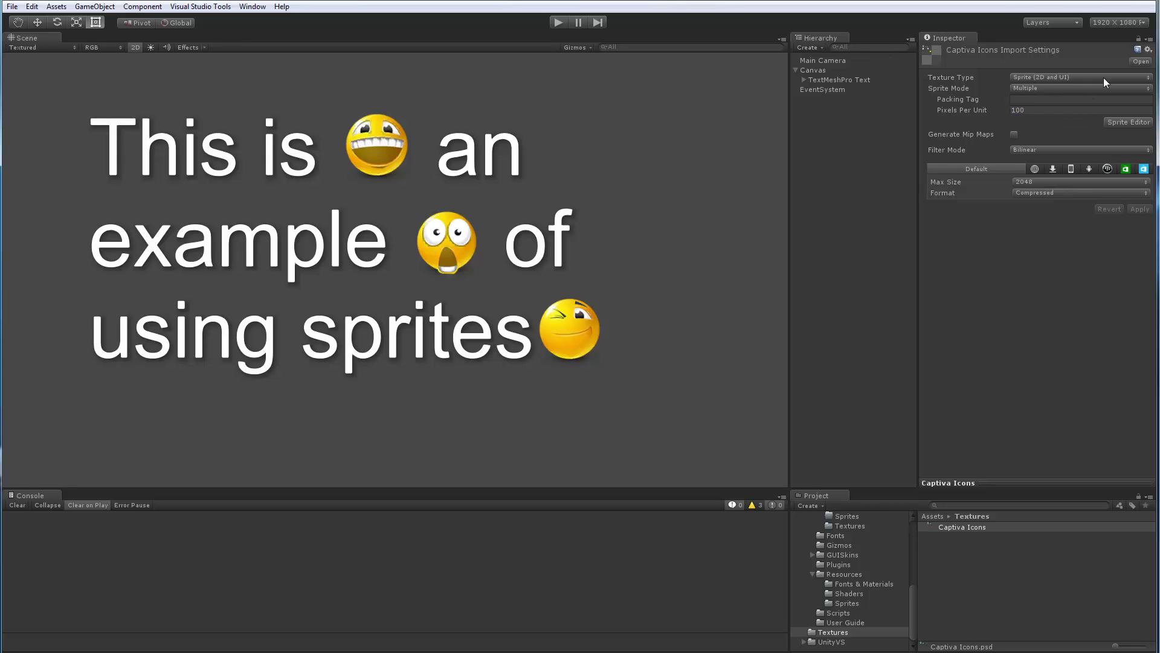
left_click(1123, 121)
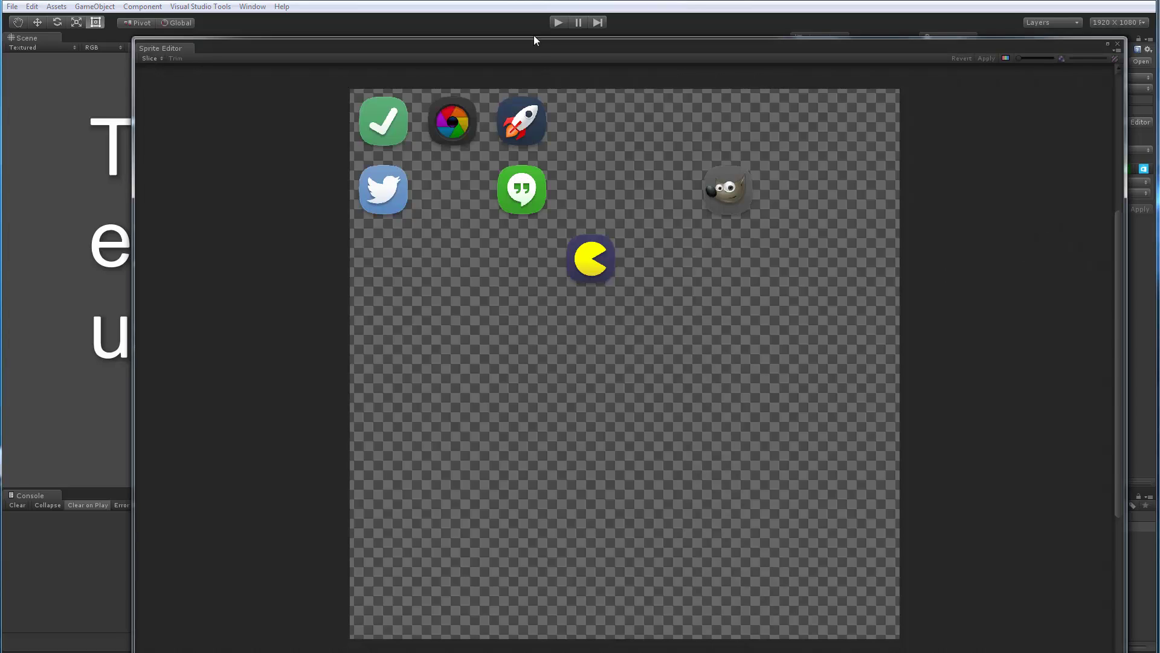
Automatically slice the icon sheet into sprites with the pivot at Center
left_click_drag(533, 42, 473, 36)
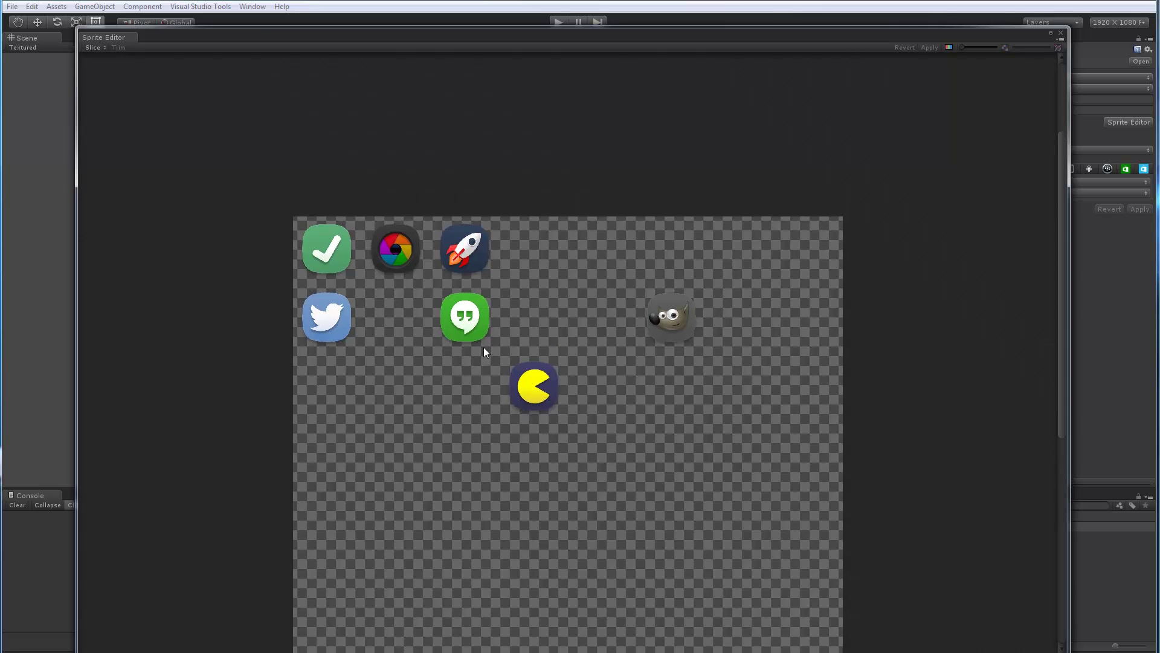
scroll(484, 342, "up", 4)
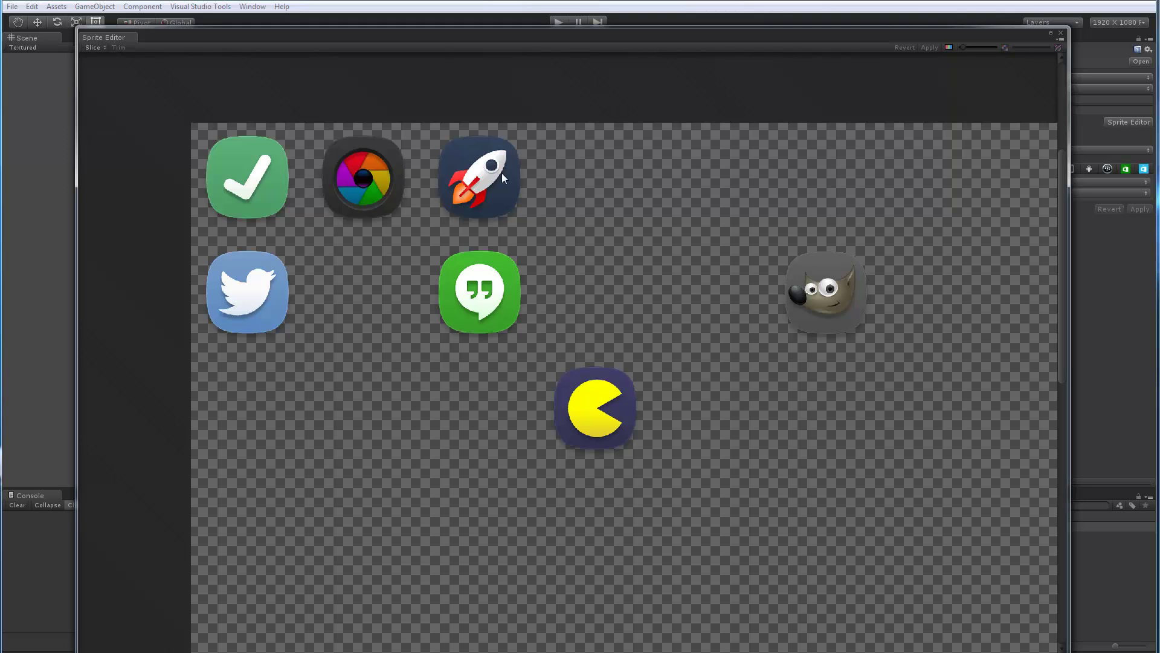
left_click(92, 48)
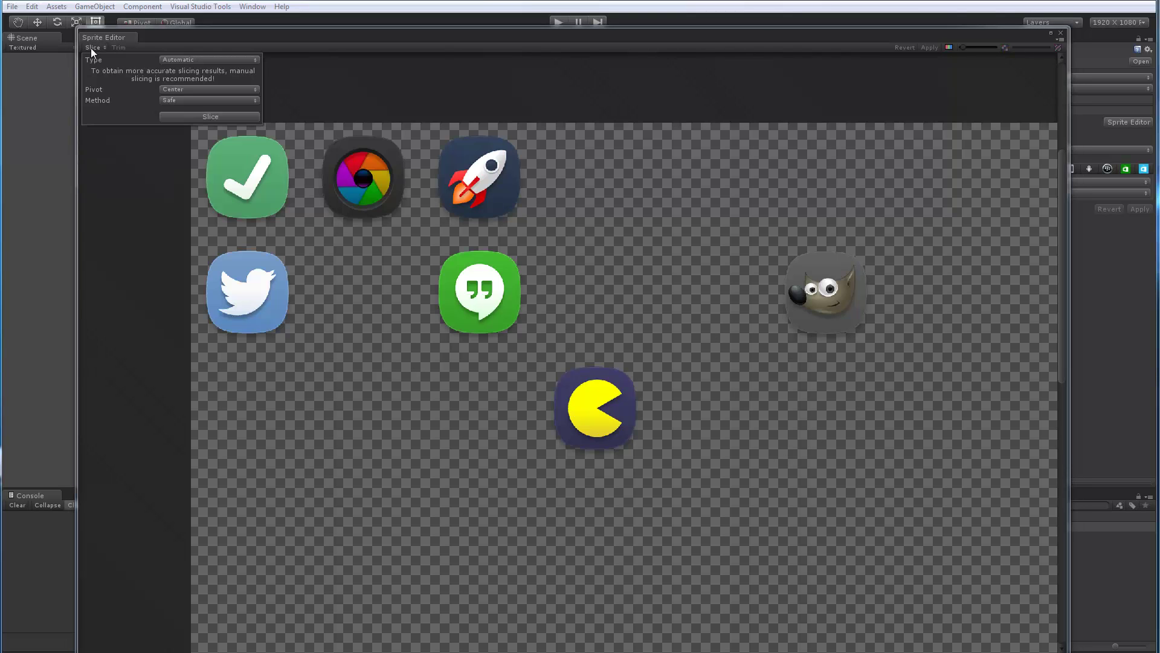
left_click(180, 88)
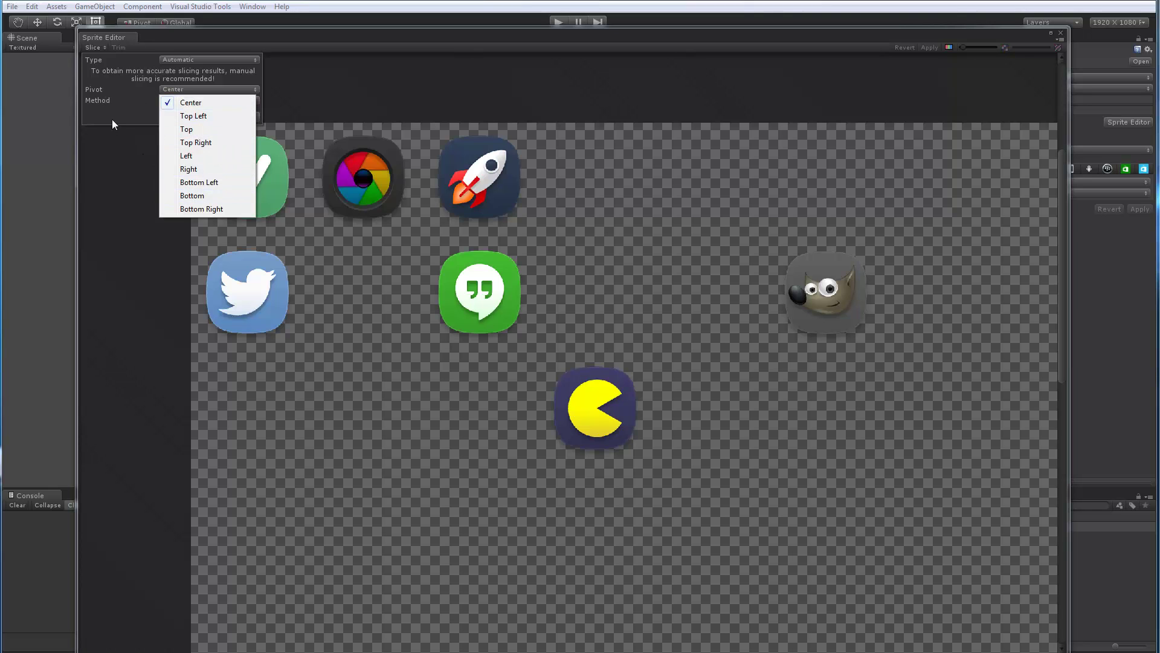
left_click(133, 122)
left_click(204, 116)
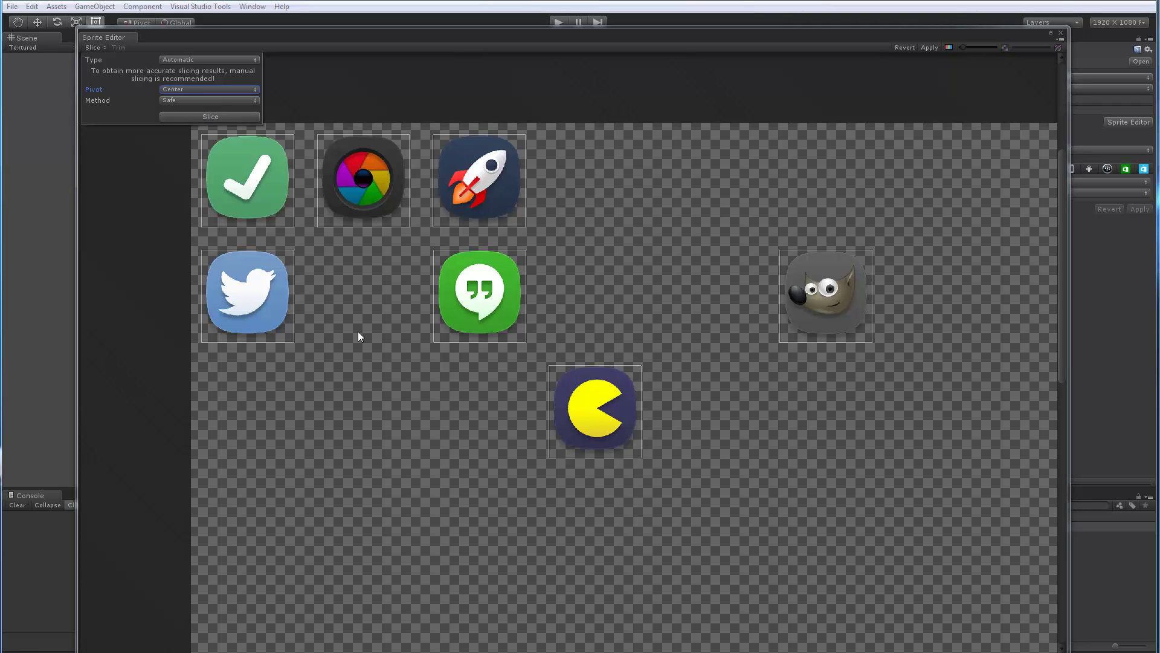
left_click(665, 251)
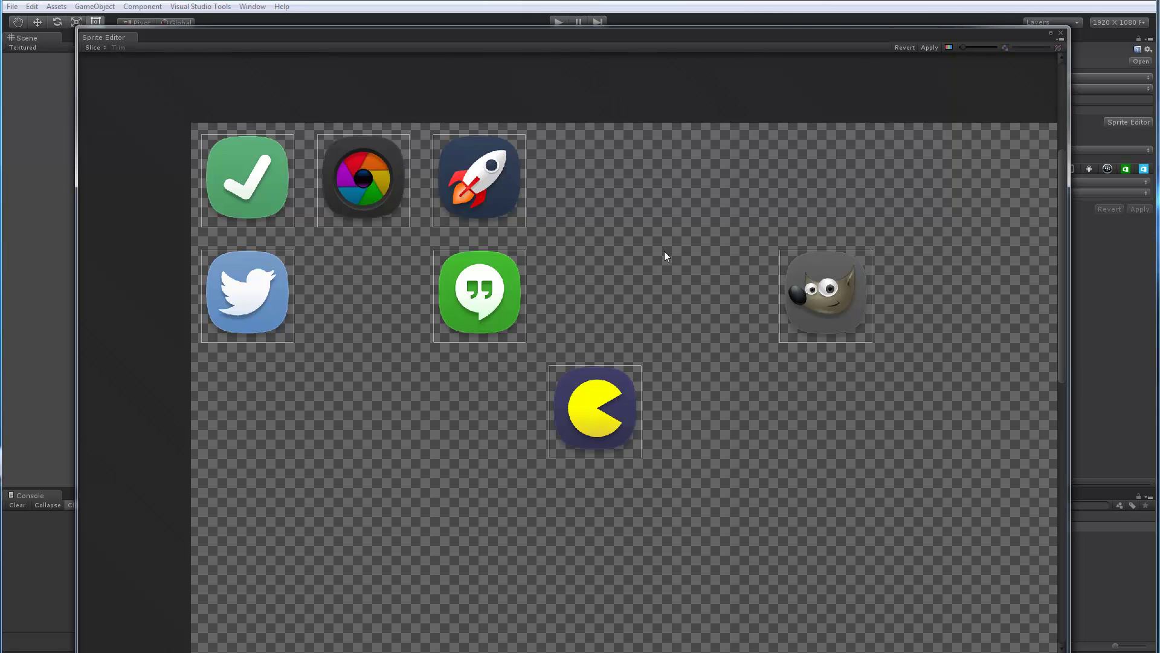
Delete all seven auto-generated slices, including the GIMP, rocket and Twitter icons
left_click(785, 294)
key("Delete")
left_click(631, 387)
key("Delete")
left_click(501, 293)
key("Delete")
left_click(449, 158)
key("Delete")
left_click(370, 194)
key("Delete")
left_click(241, 200)
key("Delete")
left_click(248, 290)
key("Delete")
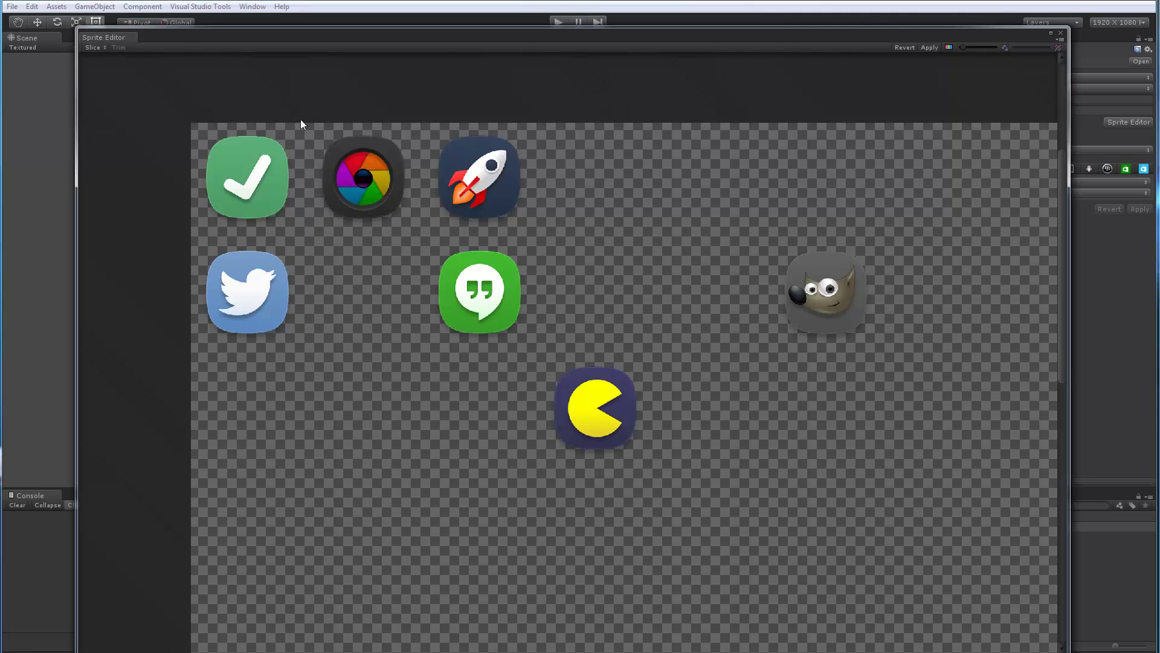
Draw and trim 205×205 slices Captiva Icons_0 to _2 around colour-wheel, GIMP and Pac-Man icons
left_click_drag(311, 116, 422, 238)
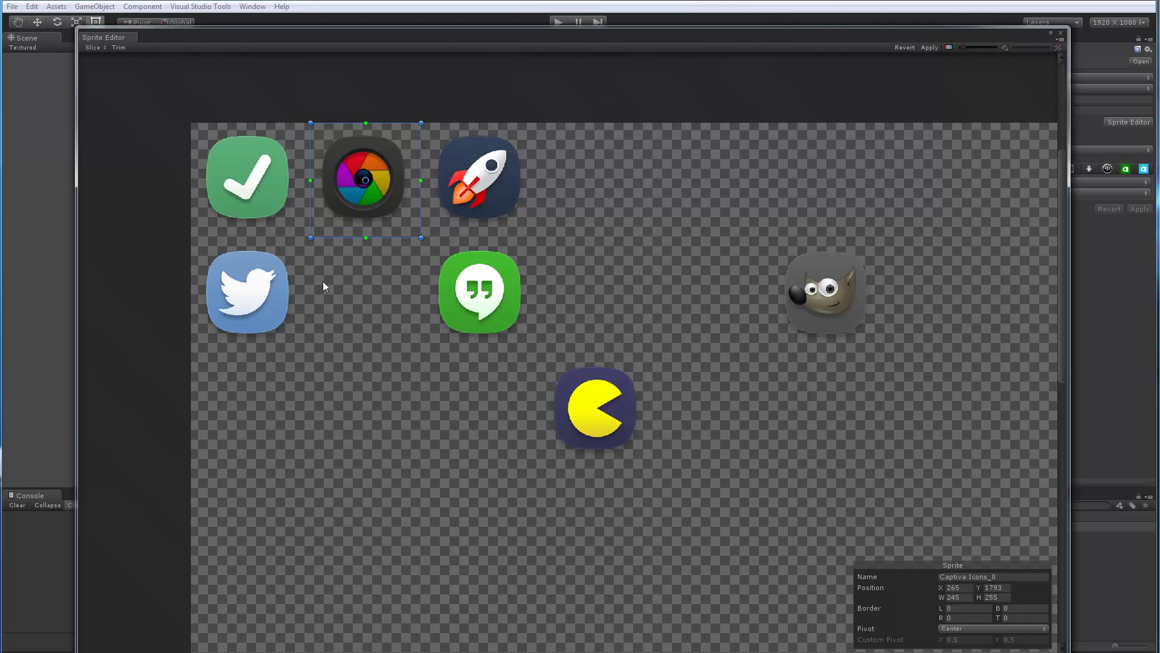
left_click(119, 48)
left_click_drag(738, 226, 896, 360)
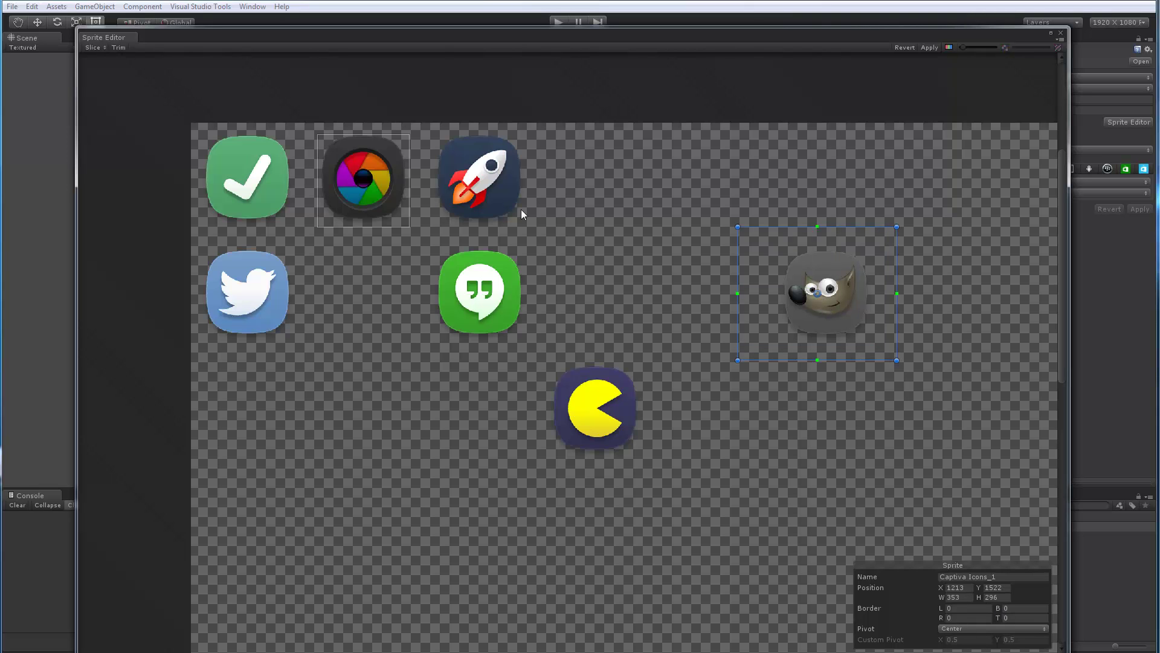
left_click(119, 47)
left_click_drag(661, 343, 534, 478)
left_click(120, 48)
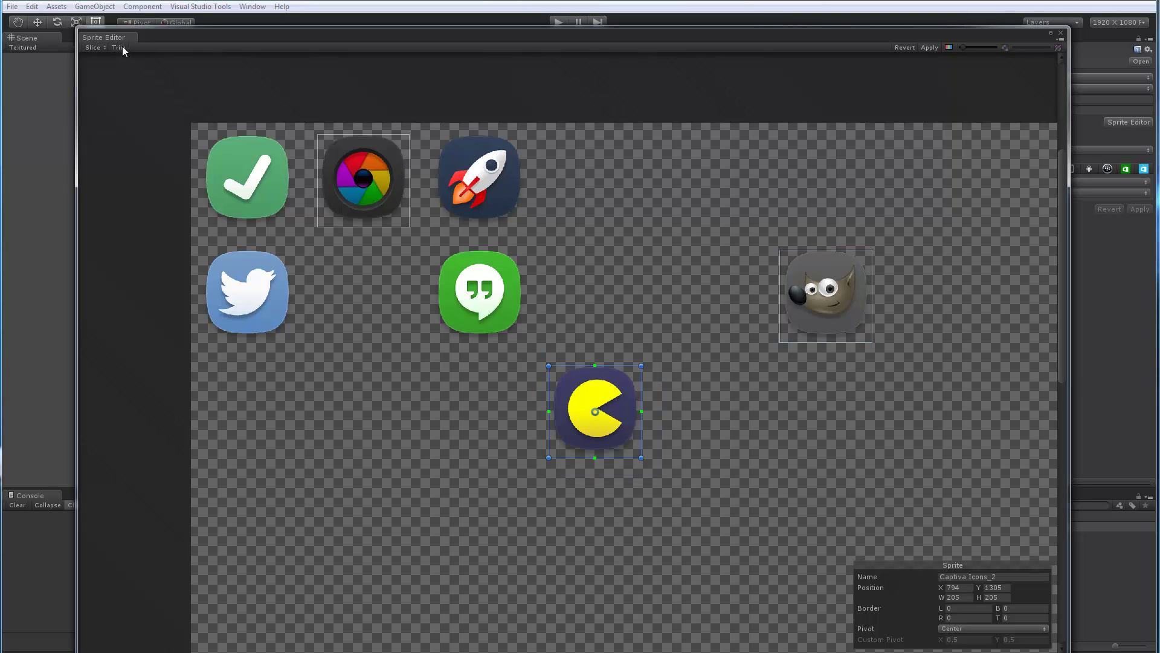
left_click(375, 177)
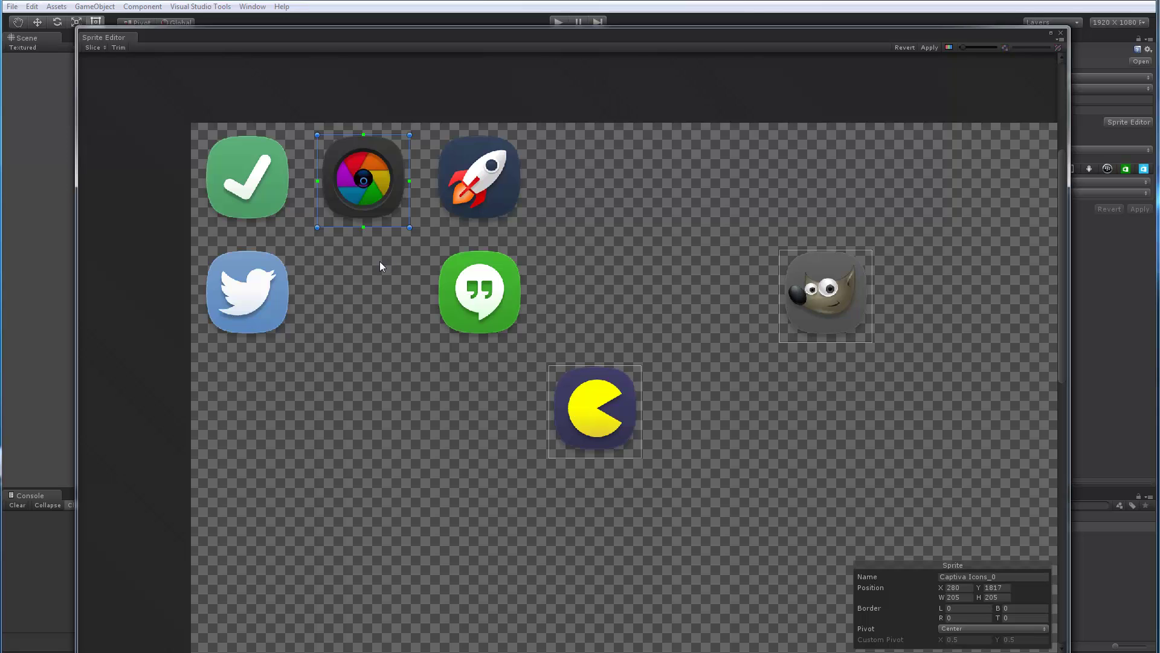
Drag the colour-wheel sprite's pivot down to its bottom-left corner
scroll(453, 332, "up", 5)
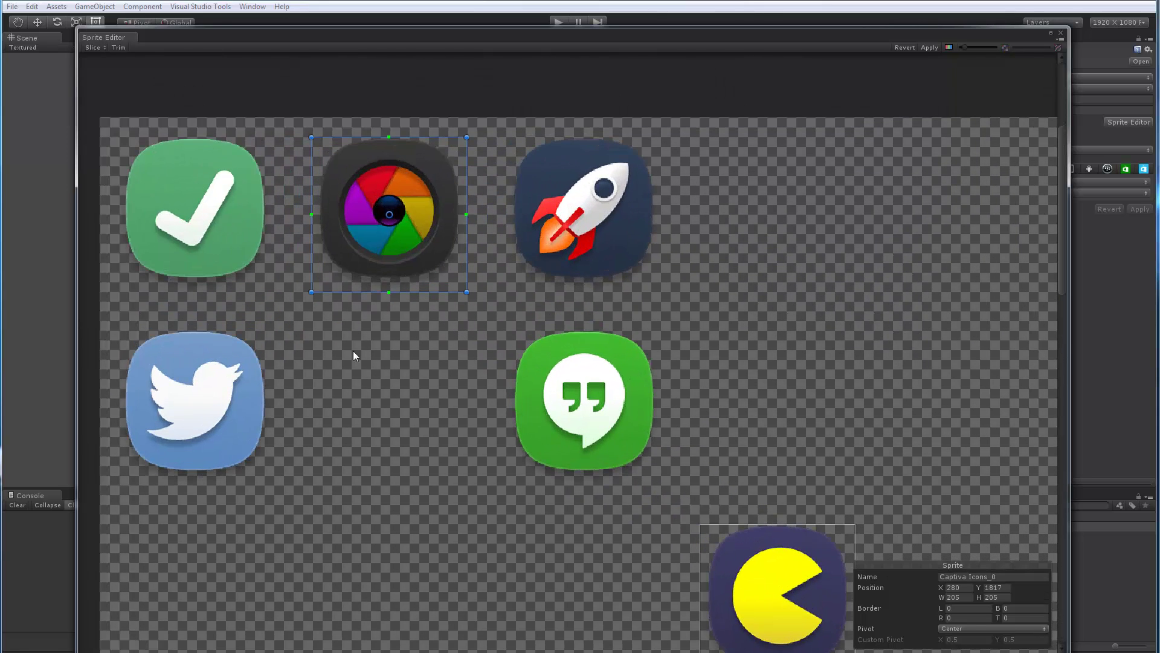
middle_click_drag(354, 356, 451, 381)
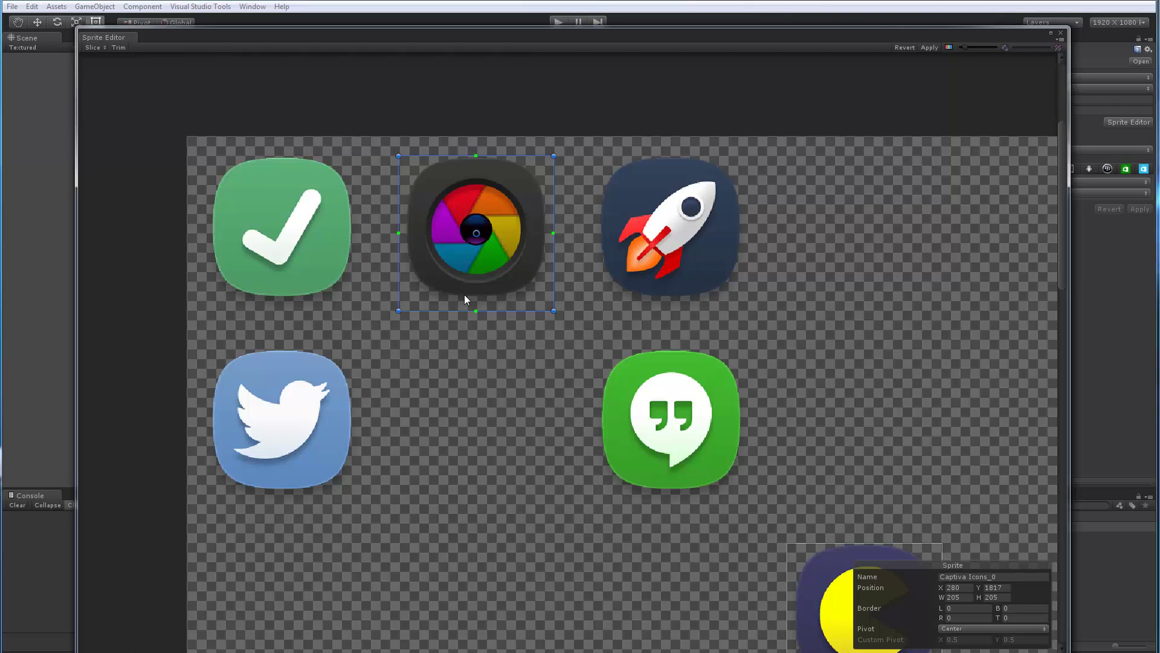
left_click_drag(478, 239, 479, 299)
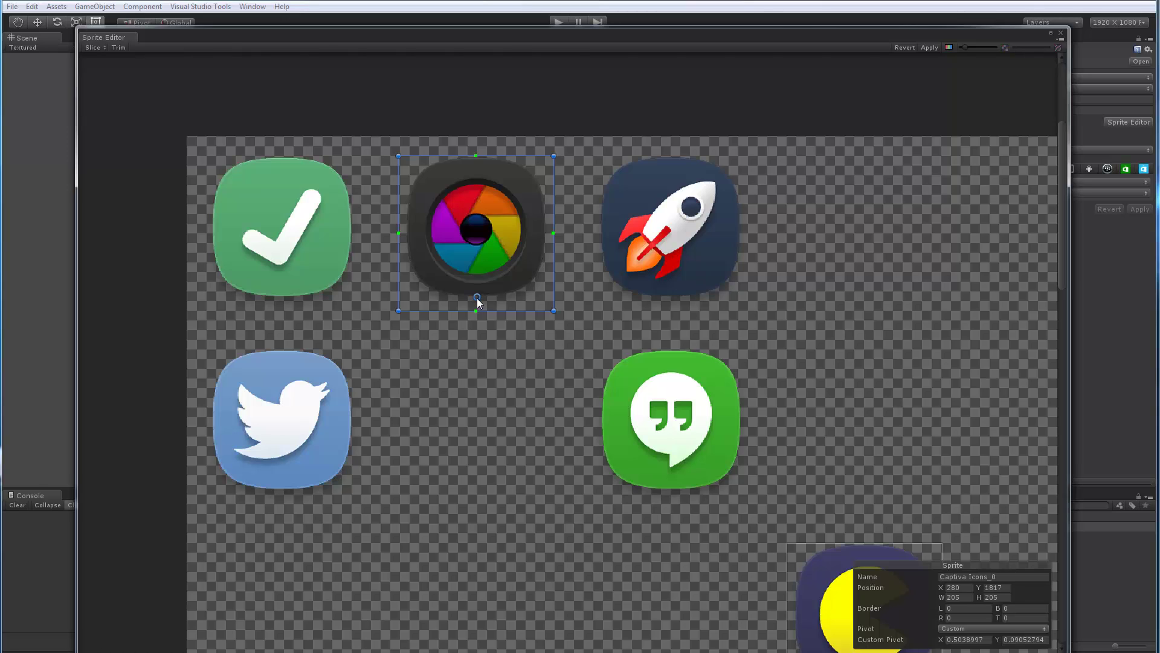
mouse_move(477, 300)
left_mouse_down()
mouse_move(398, 298)
mouse_move(478, 302)
left_mouse_up()
Set the custom pivot X to 0, keep the name Captiva Icons_0, and deselect the sprite
left_click(1001, 573)
key("ctrl+c")
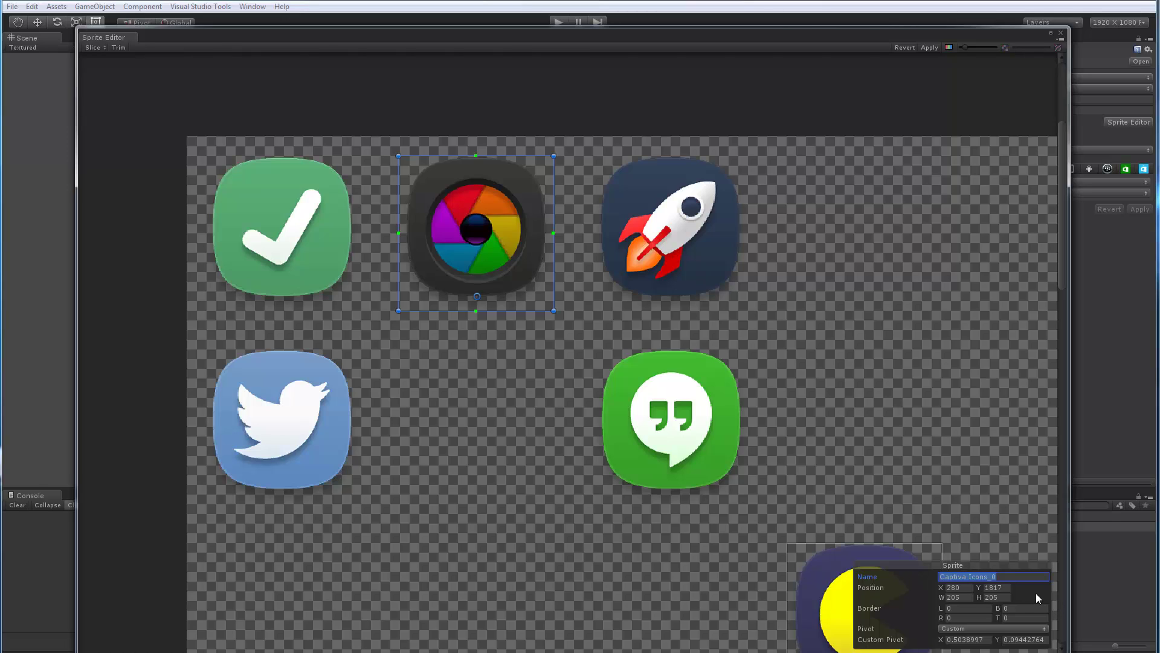
key("Tab")
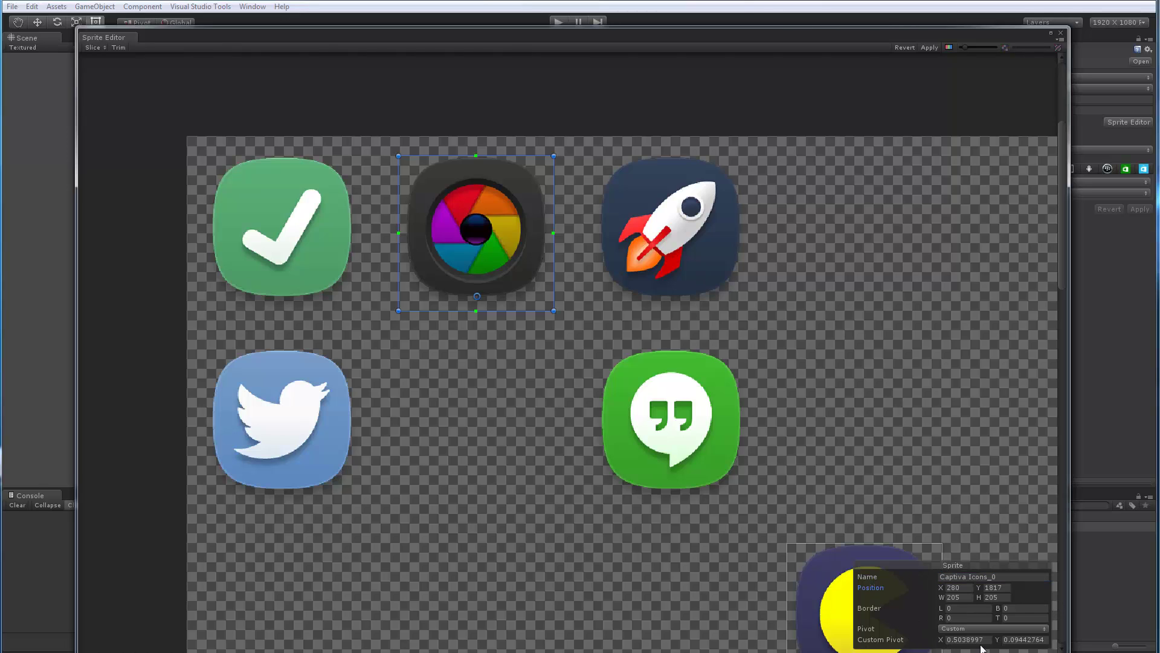
left_click(990, 640)
type("0")
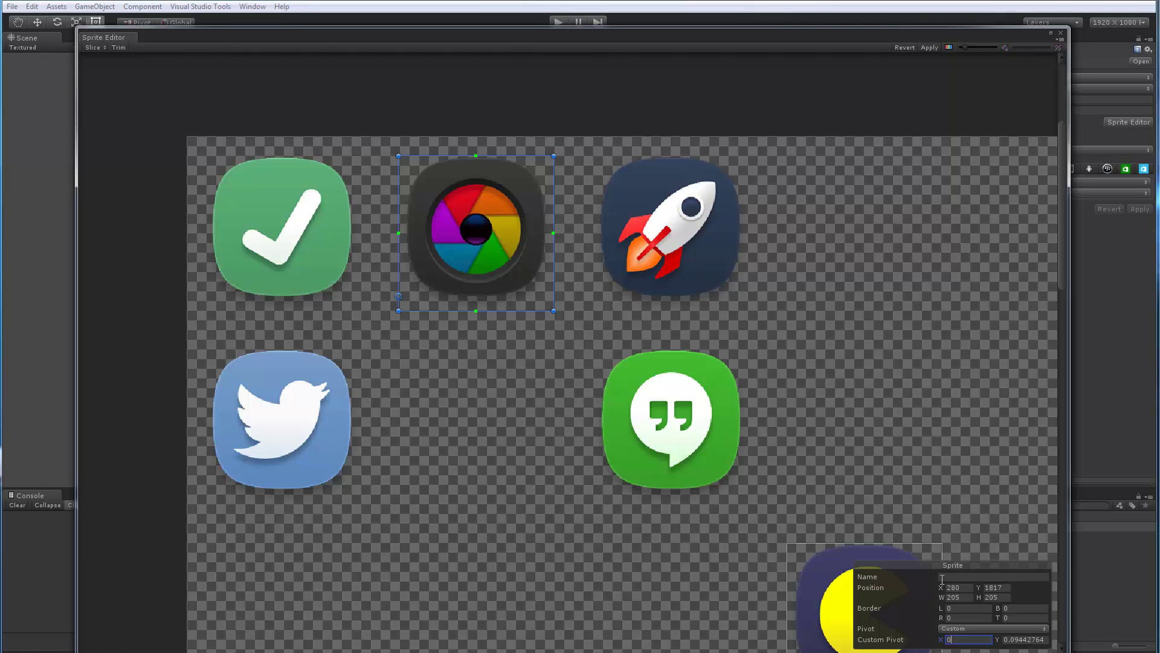
left_click(940, 577)
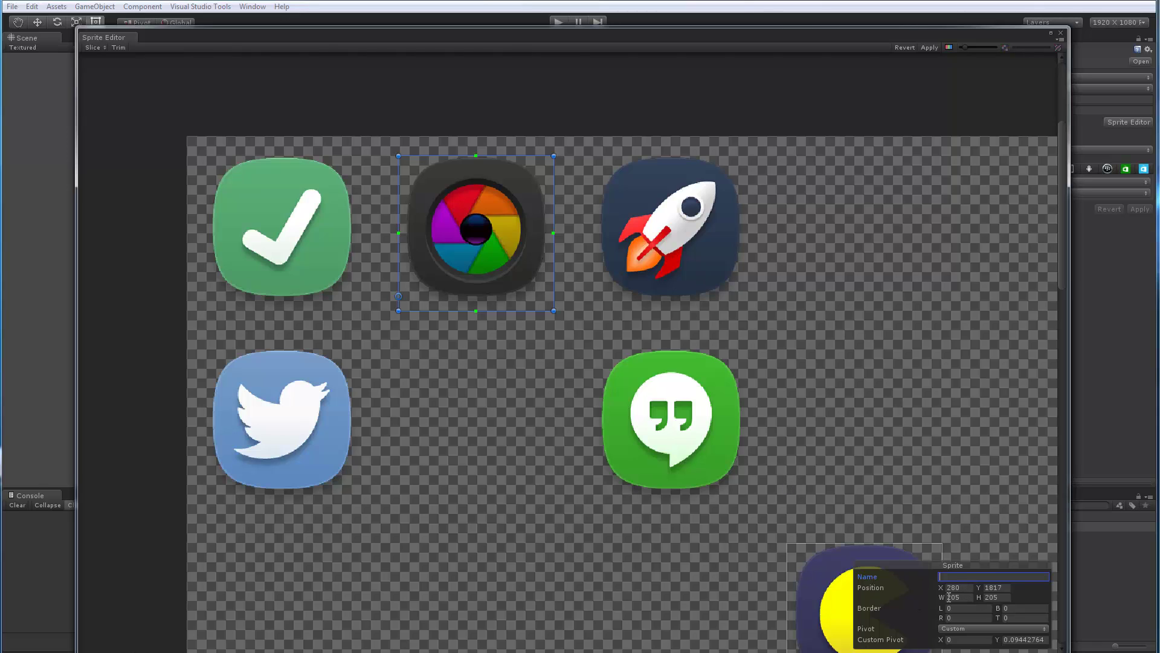
key("ctrl+v")
left_click(902, 469)
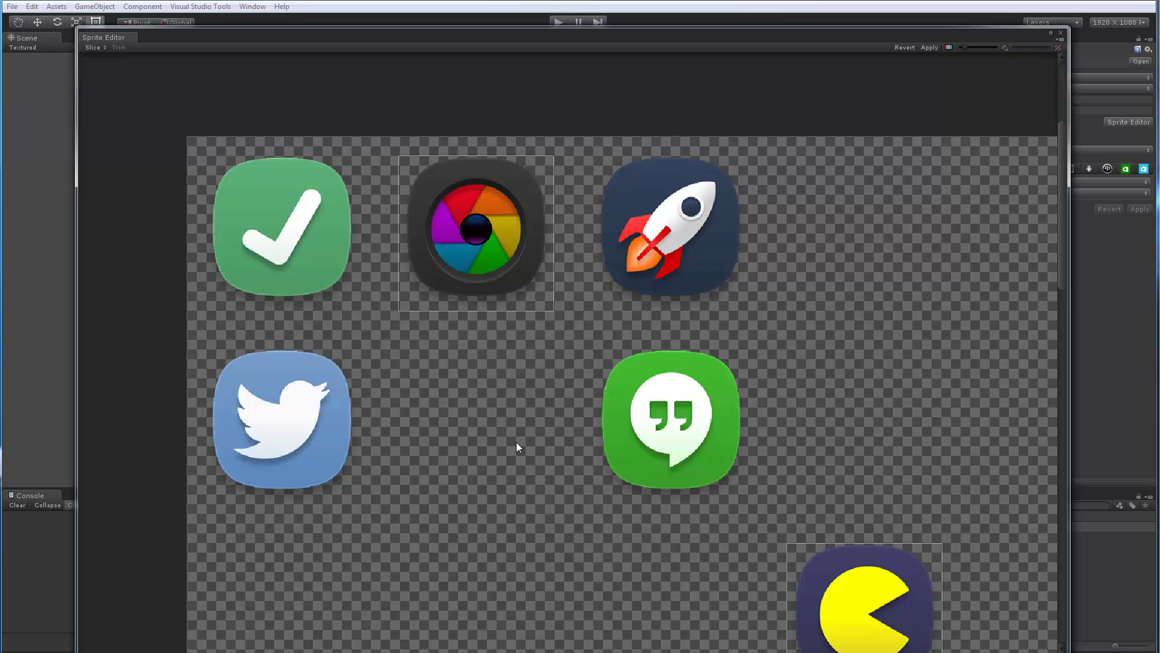
Apply the three-sprite slicing of Captiva Icons and close the Sprite Editor
scroll(499, 441, "down", 5)
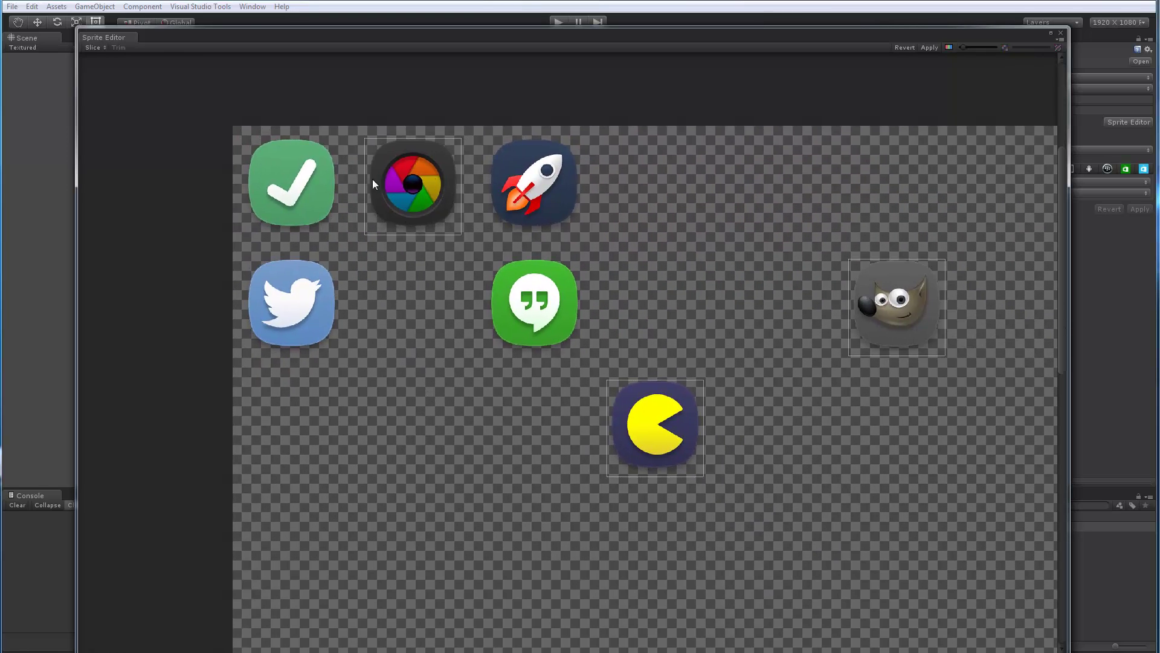
left_click(664, 425)
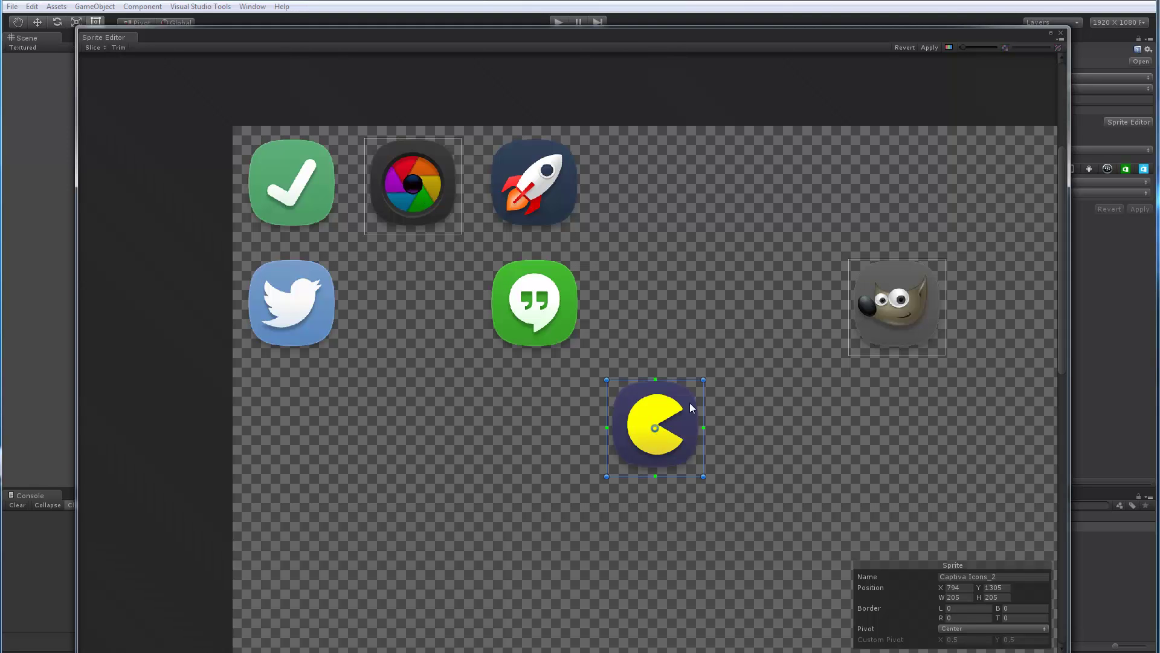
left_click(929, 48)
left_click(1061, 32)
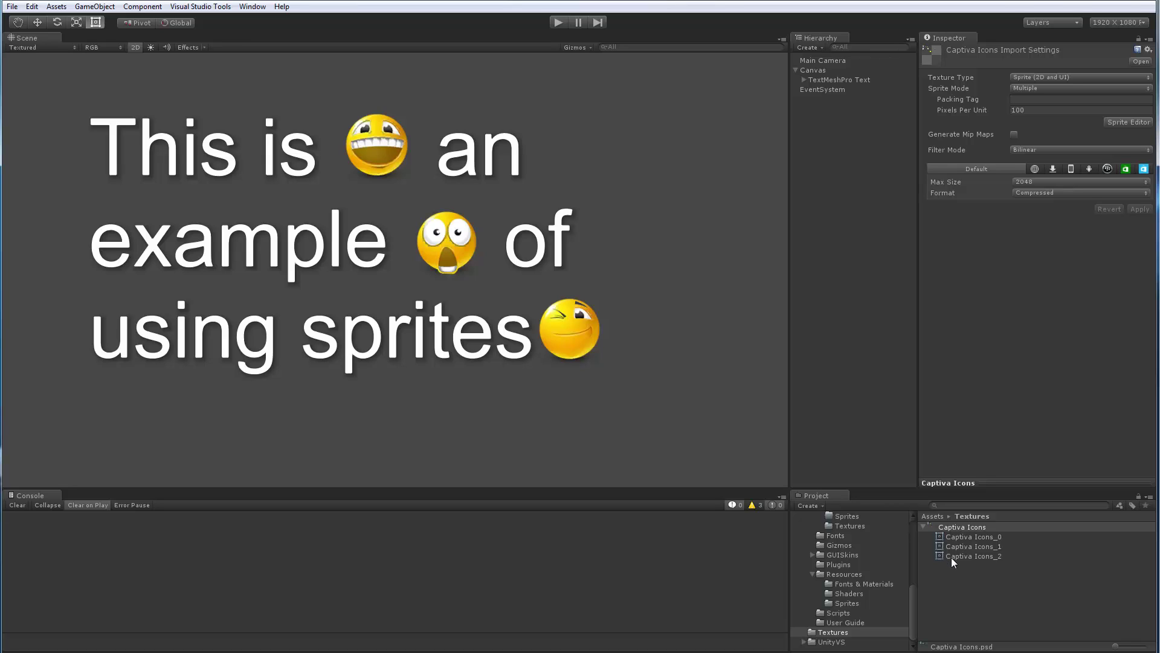
Generate a TextMeshPro sprite asset named Captiva Icons from the texture and select it
left_click(924, 527)
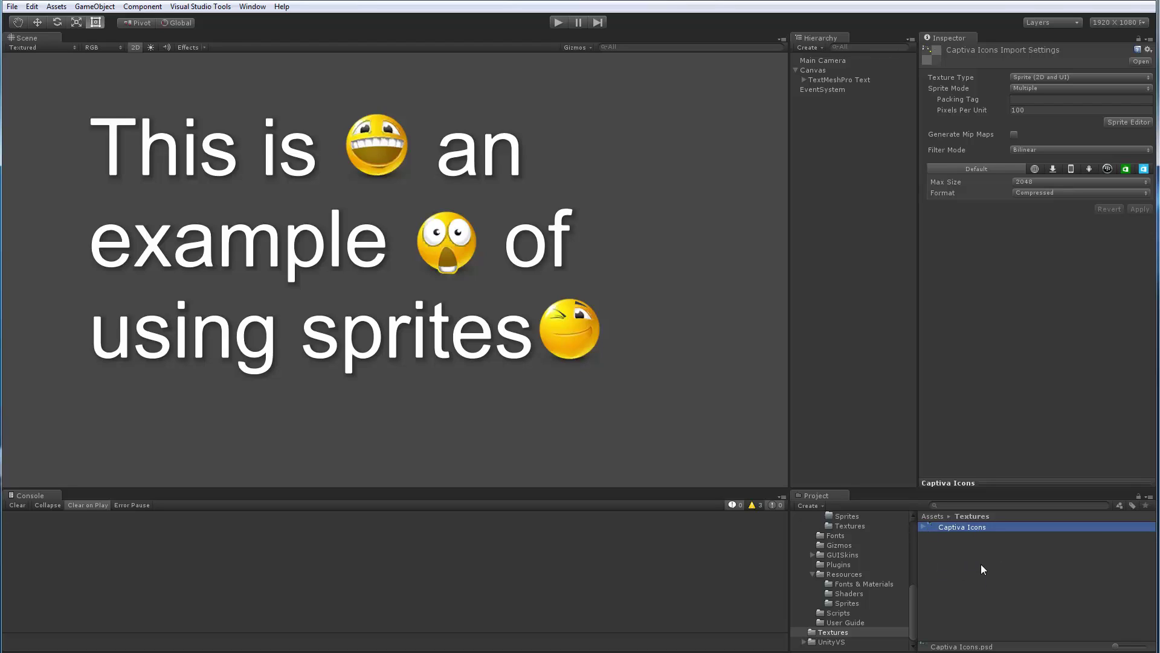
right_click(958, 527)
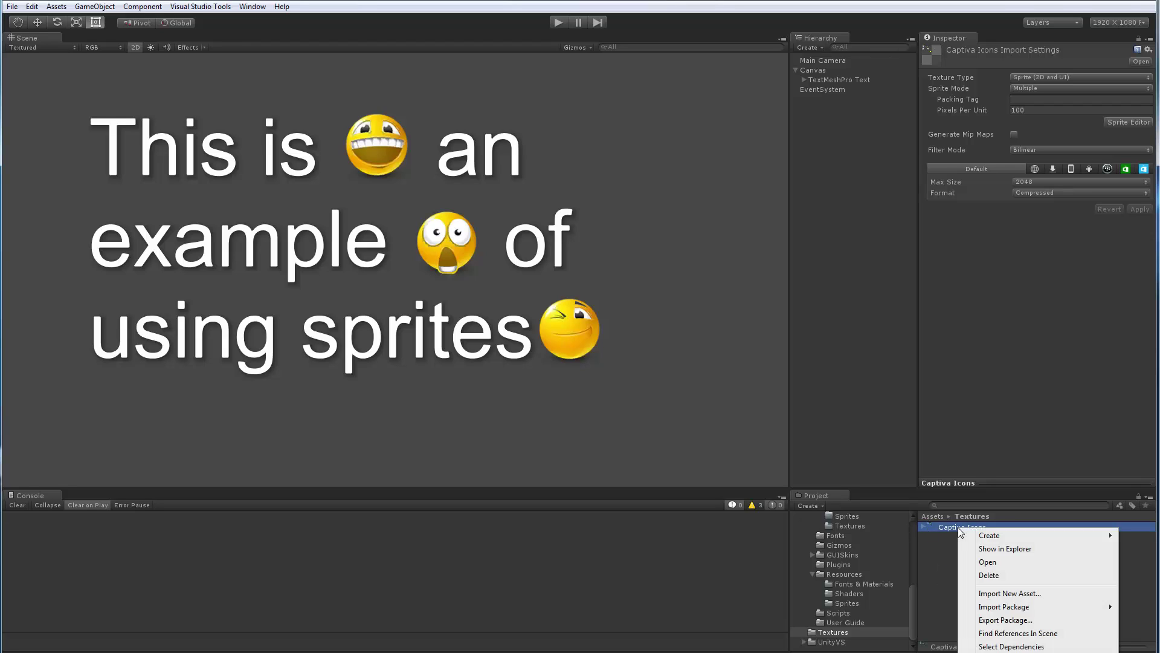
mouse_move(983, 540)
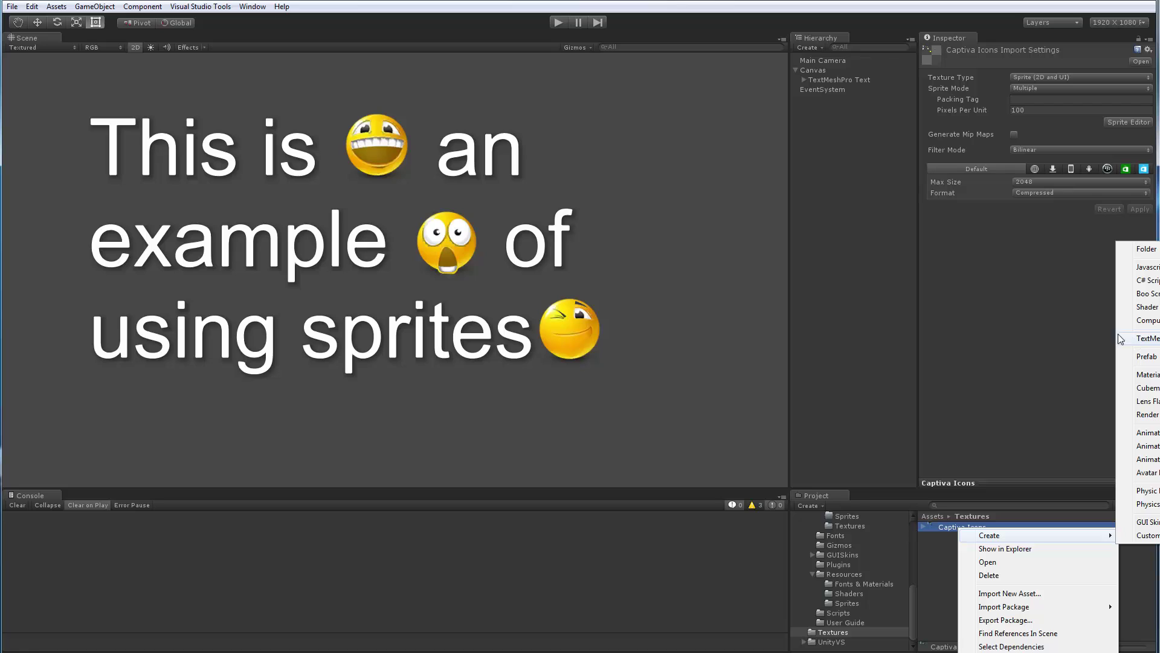
left_click(57, 8)
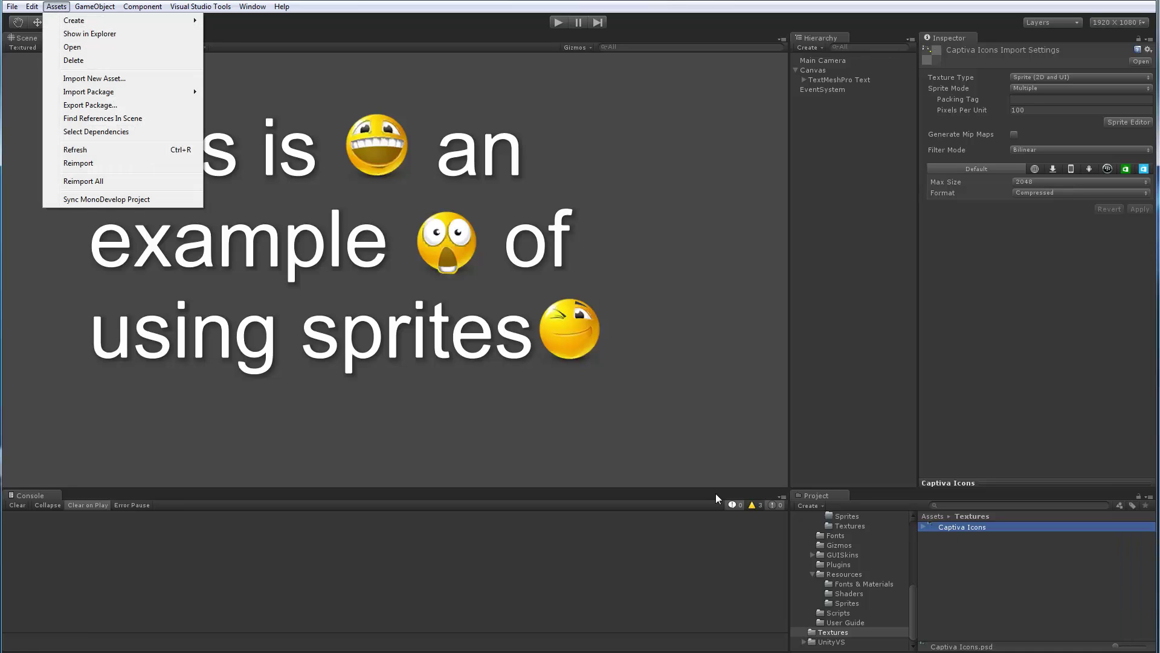
left_click(977, 591)
left_click(957, 526)
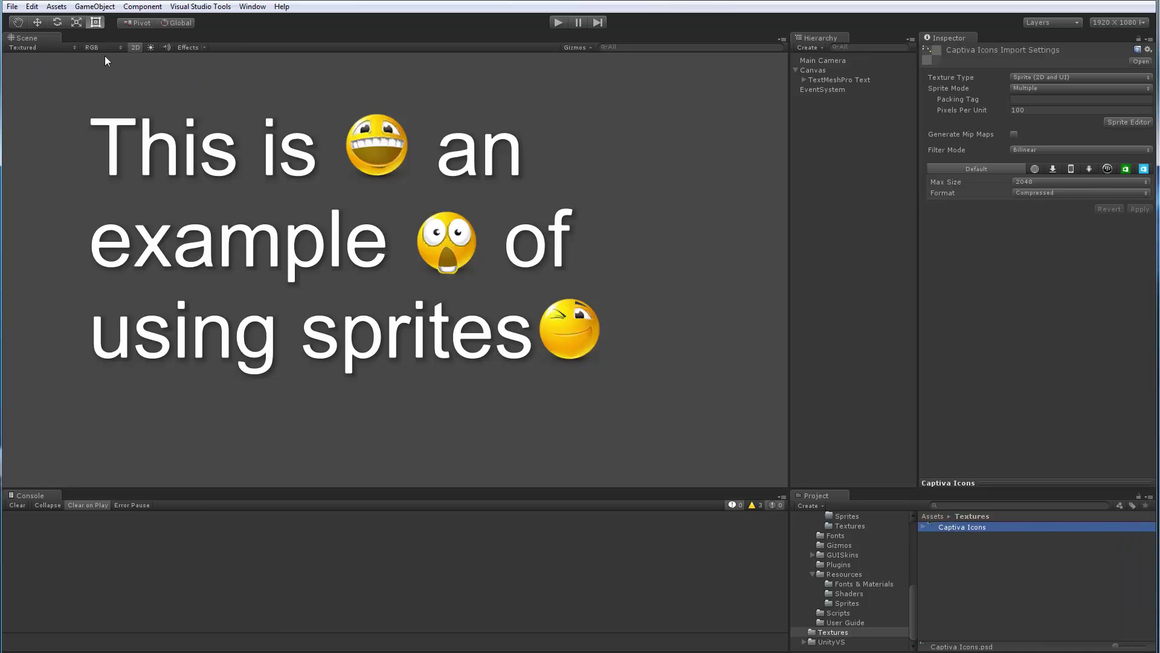
left_click(56, 6)
mouse_move(73, 23)
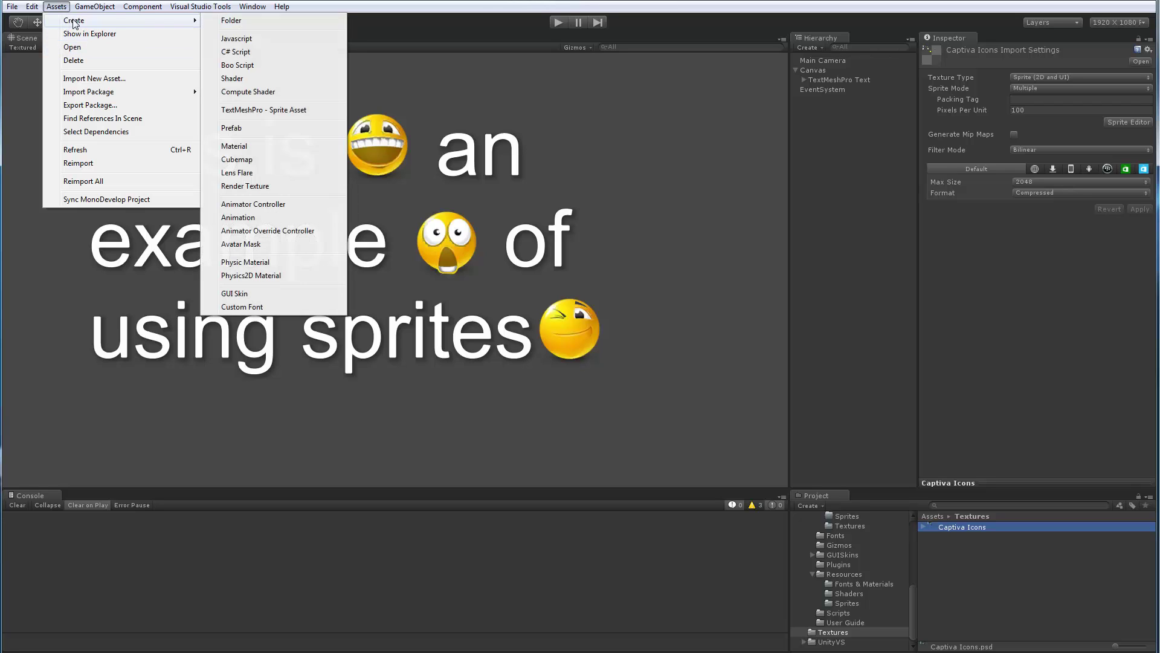
left_click(263, 110)
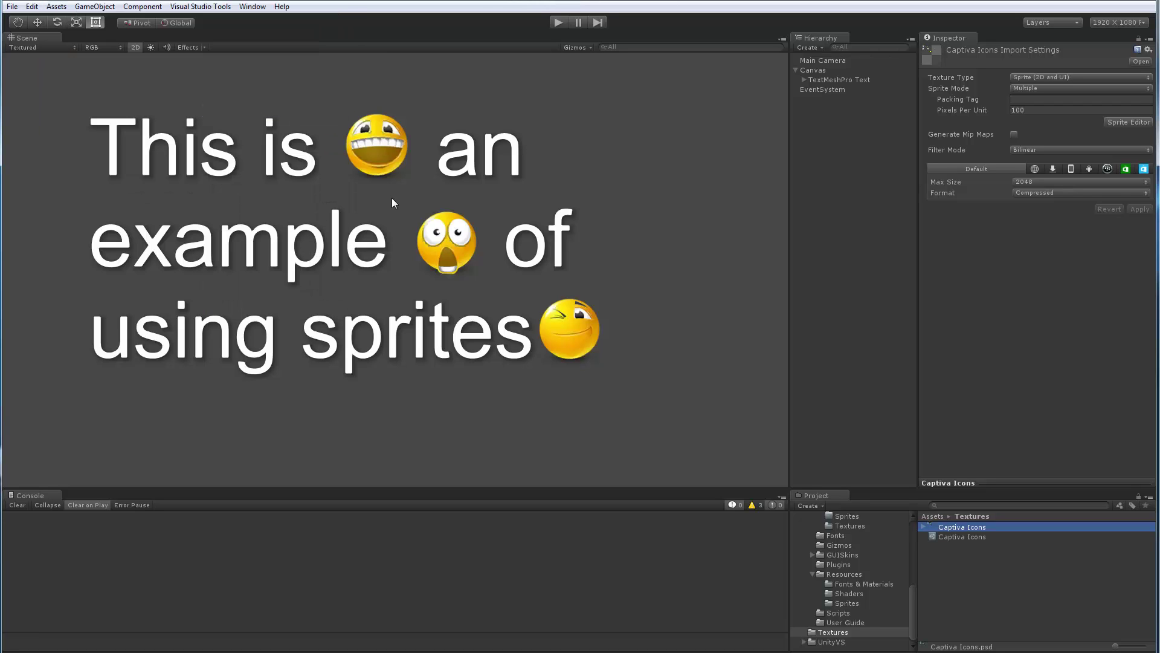
left_click(957, 537)
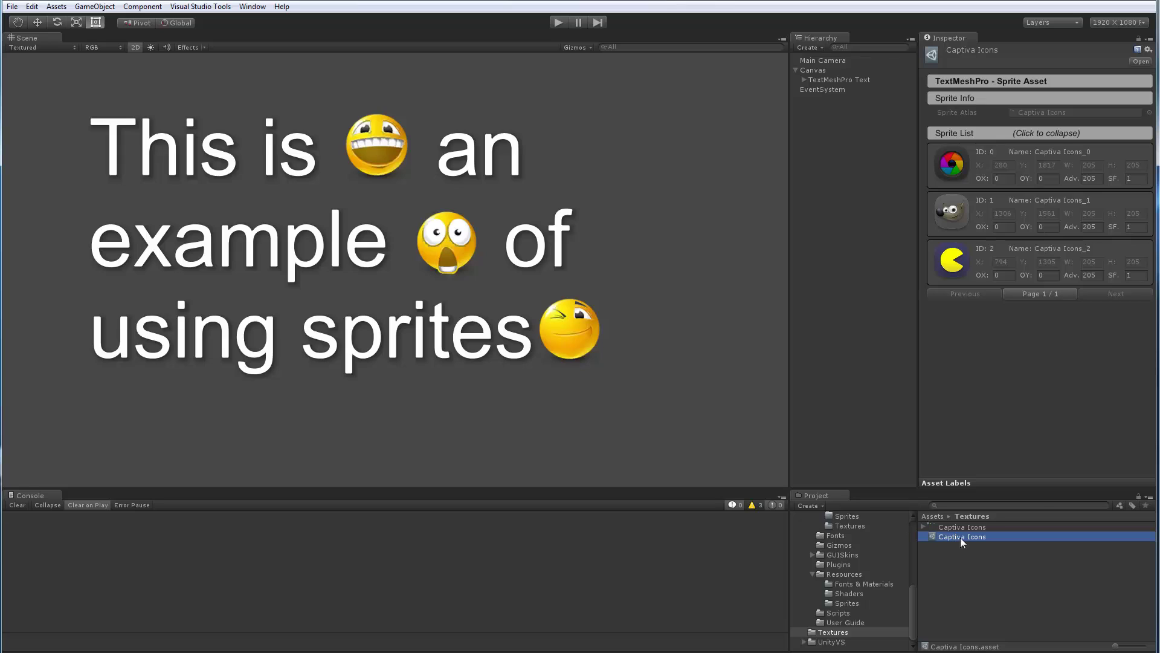